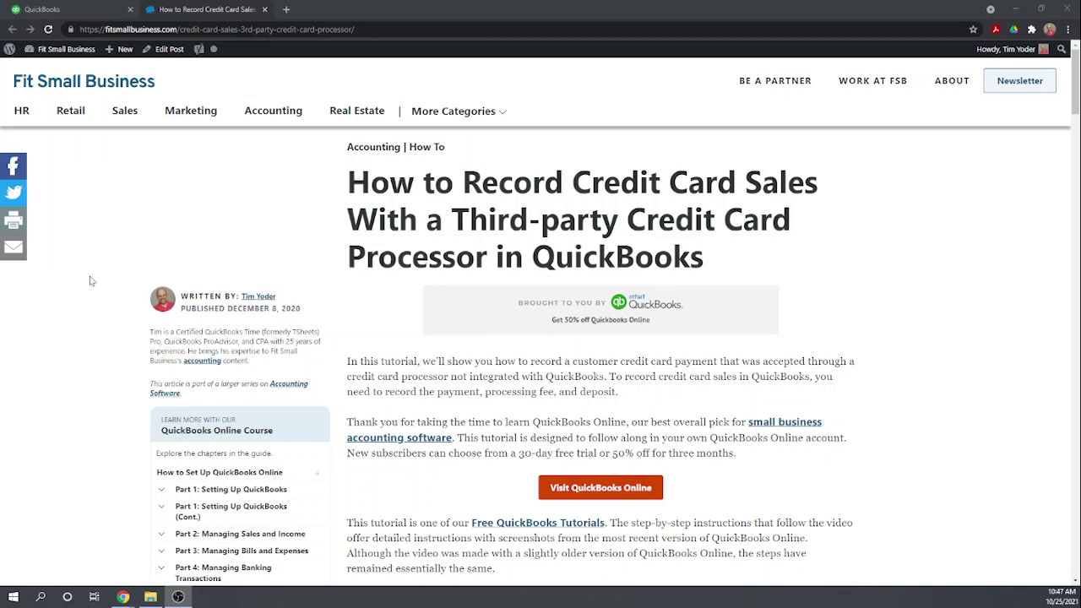
Switch to QuickBooks and start receiving a payment for Trampoline City's overdue invoice from the invoice list.
click(101, 10)
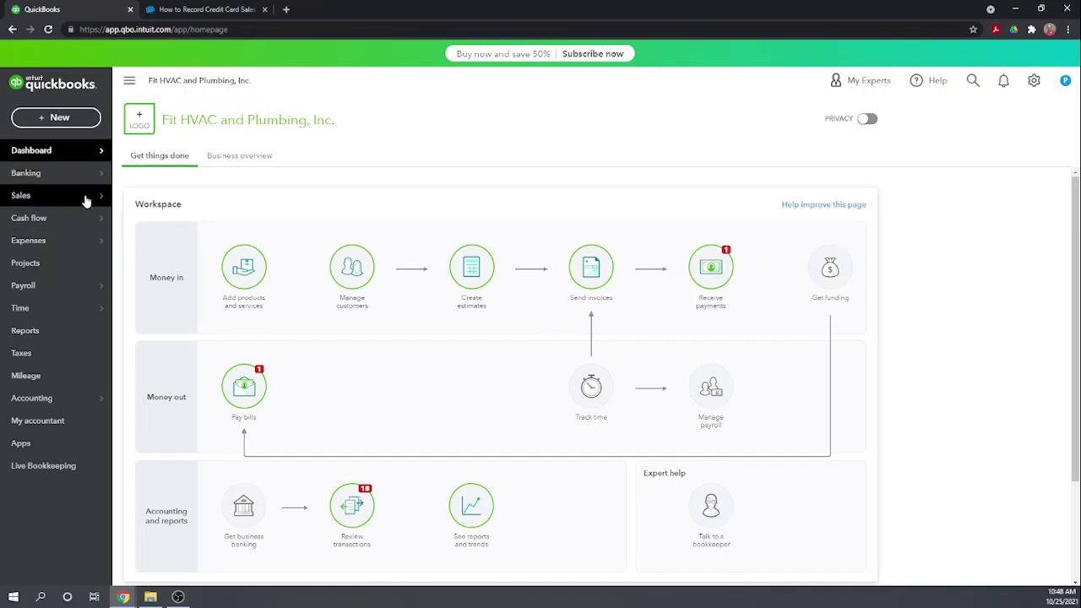
mouse_move(61, 198)
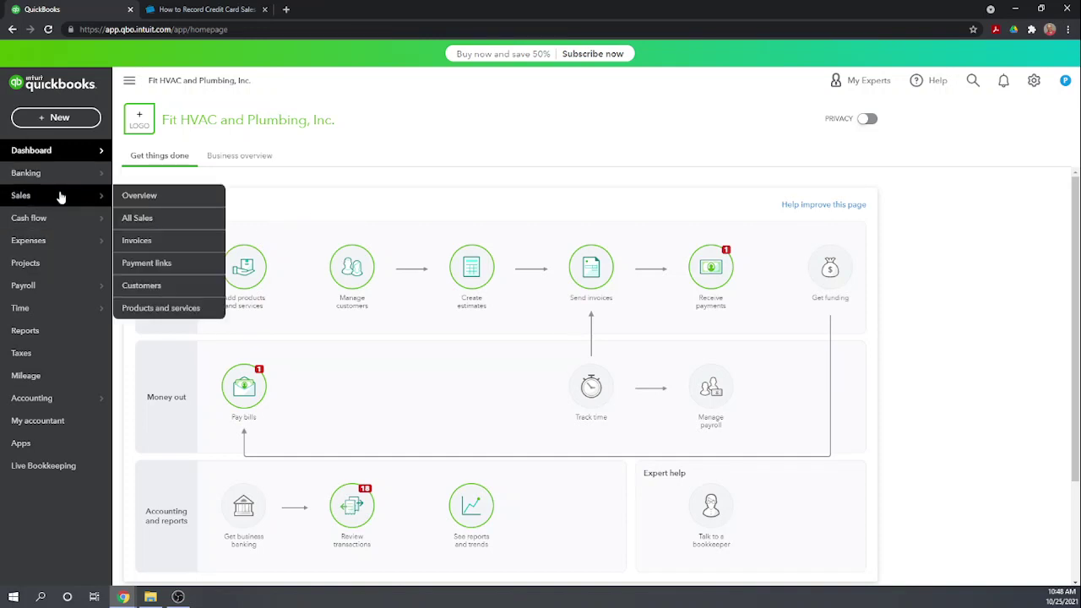
click(137, 241)
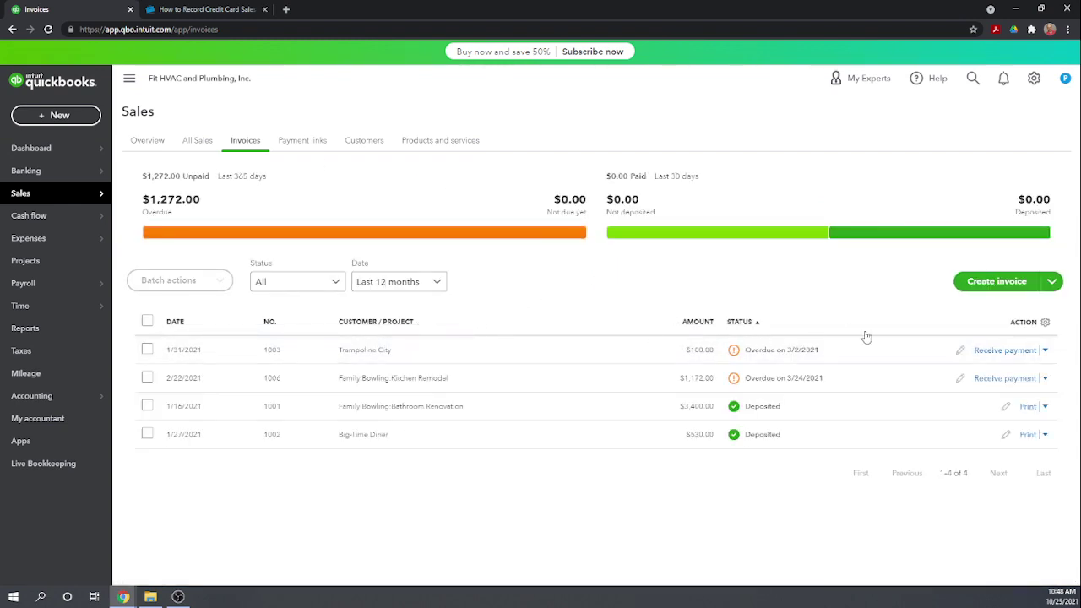
click(990, 352)
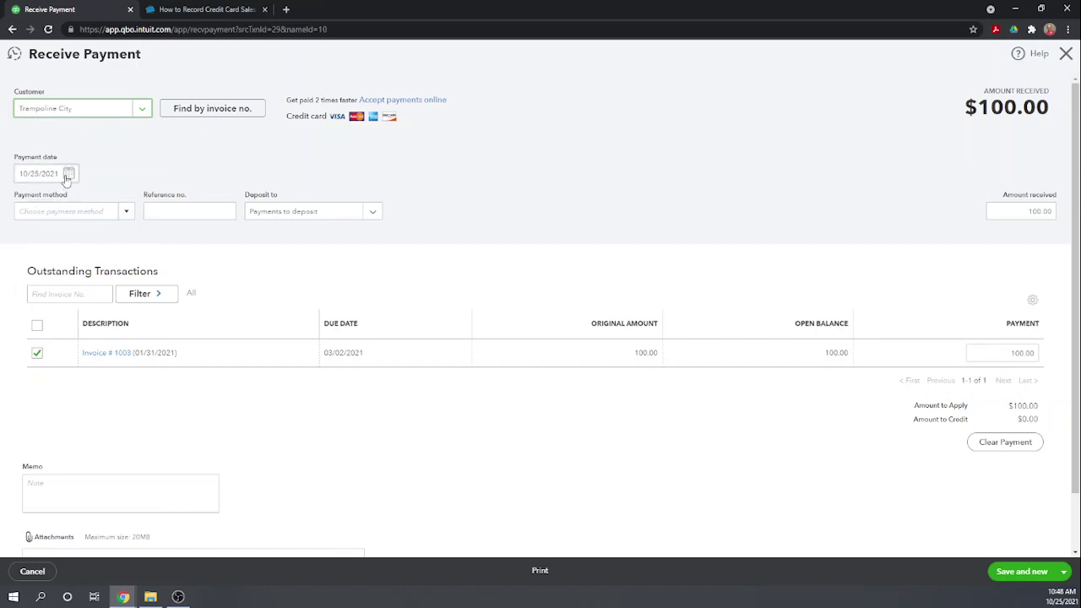
Date the Trampoline City payment 10/18/2021 with Credit Card as the payment method, and save and close it.
click(69, 175)
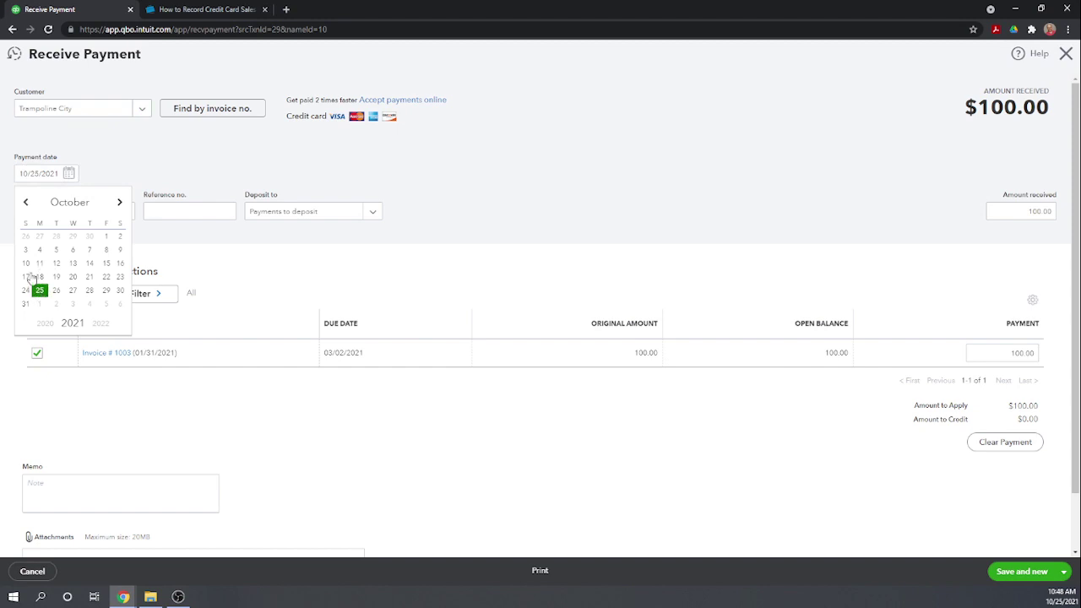
click(39, 277)
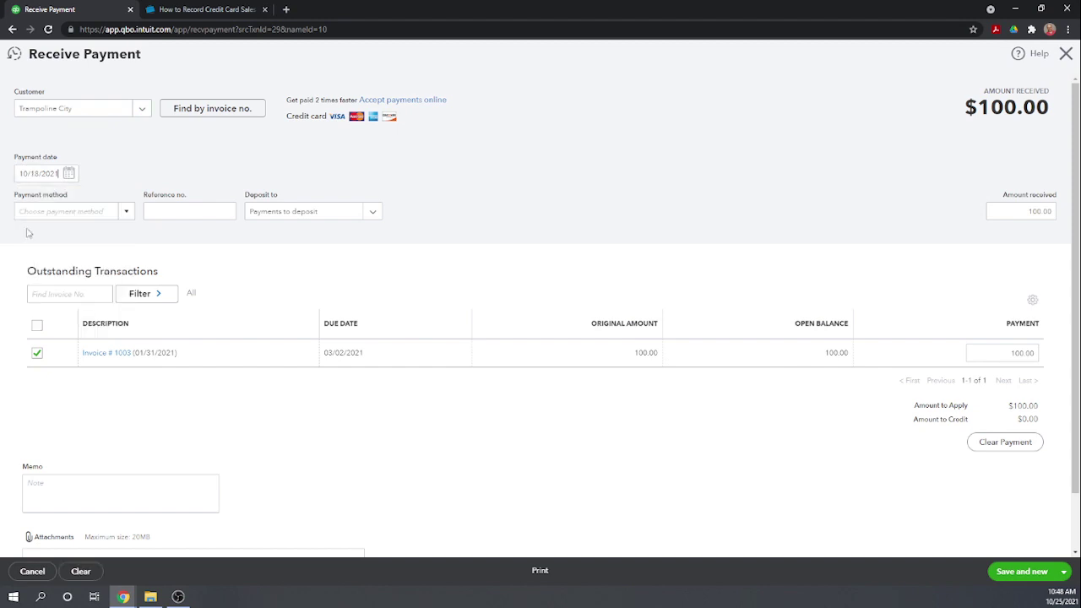
click(126, 213)
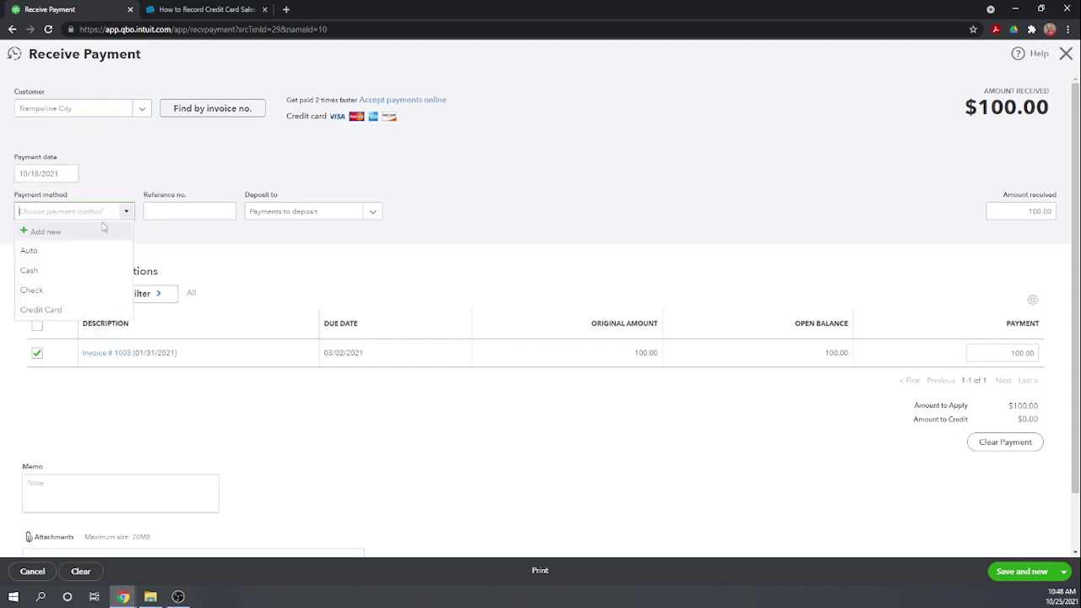
click(63, 310)
key(shift+Tab)
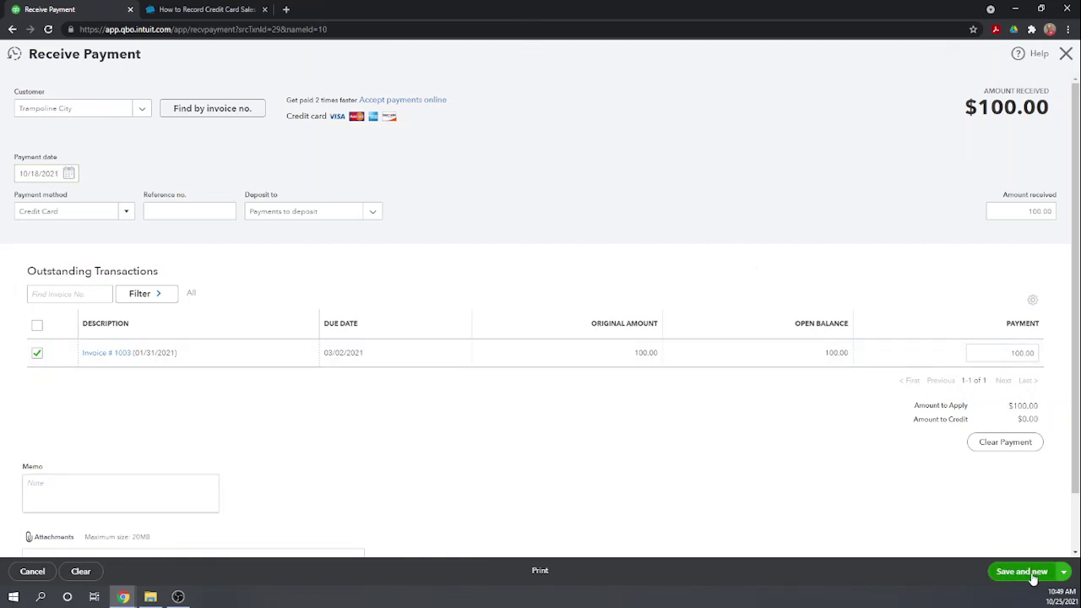
click(1066, 572)
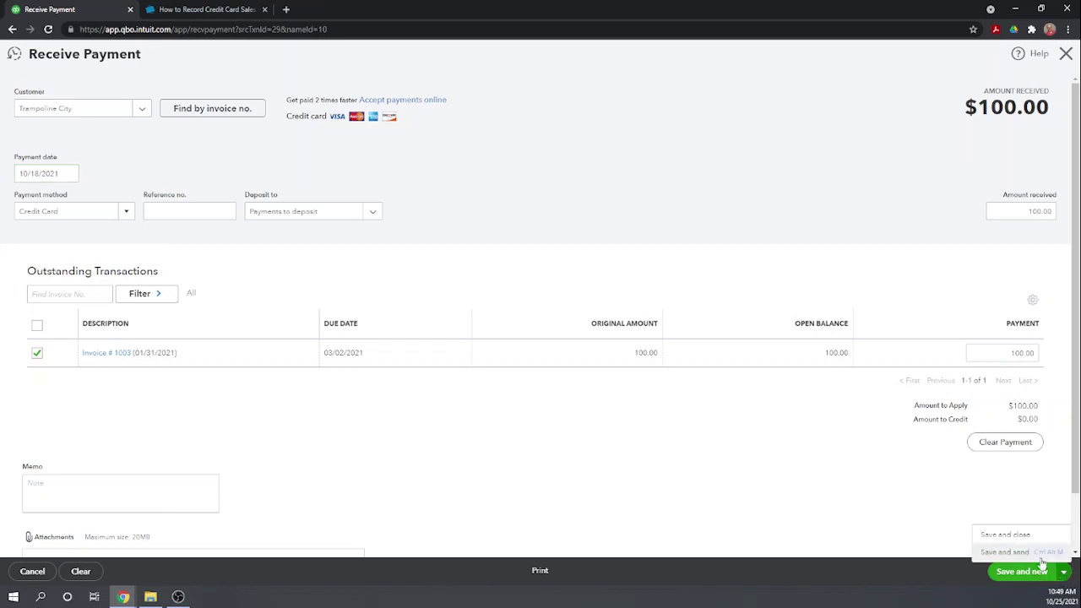
click(1005, 536)
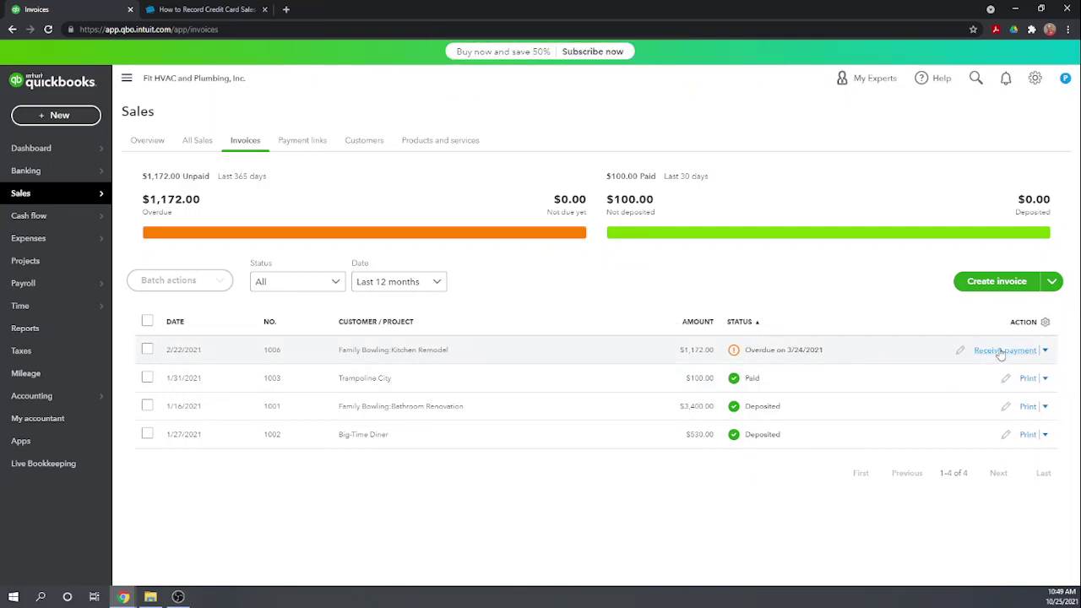
Receive the full payment for the Family Bowling Kitchen Remodel invoice by Credit Card, and save and close it.
click(1002, 352)
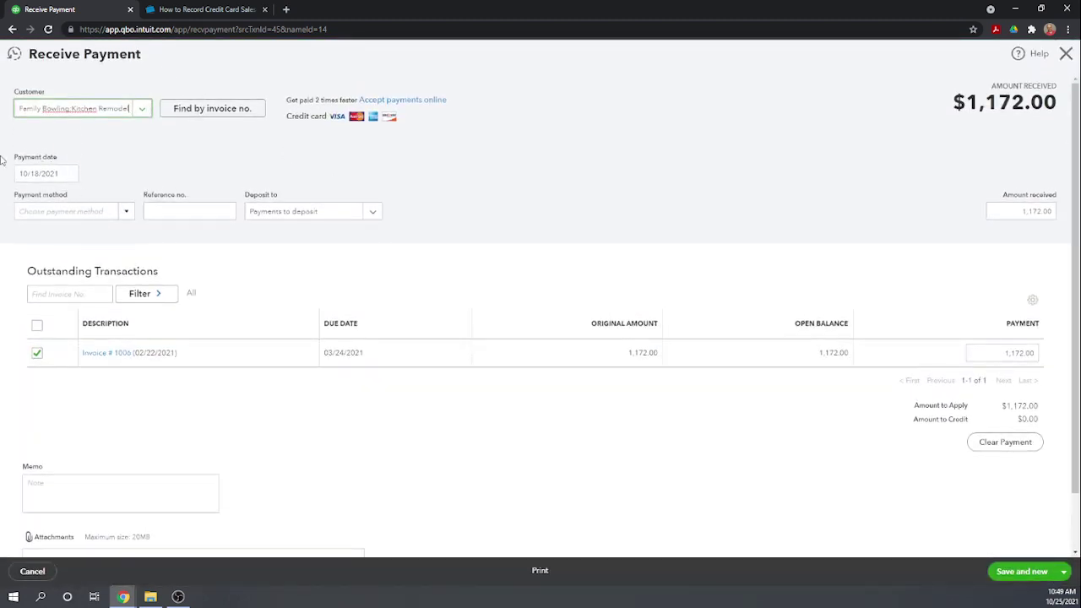
click(128, 217)
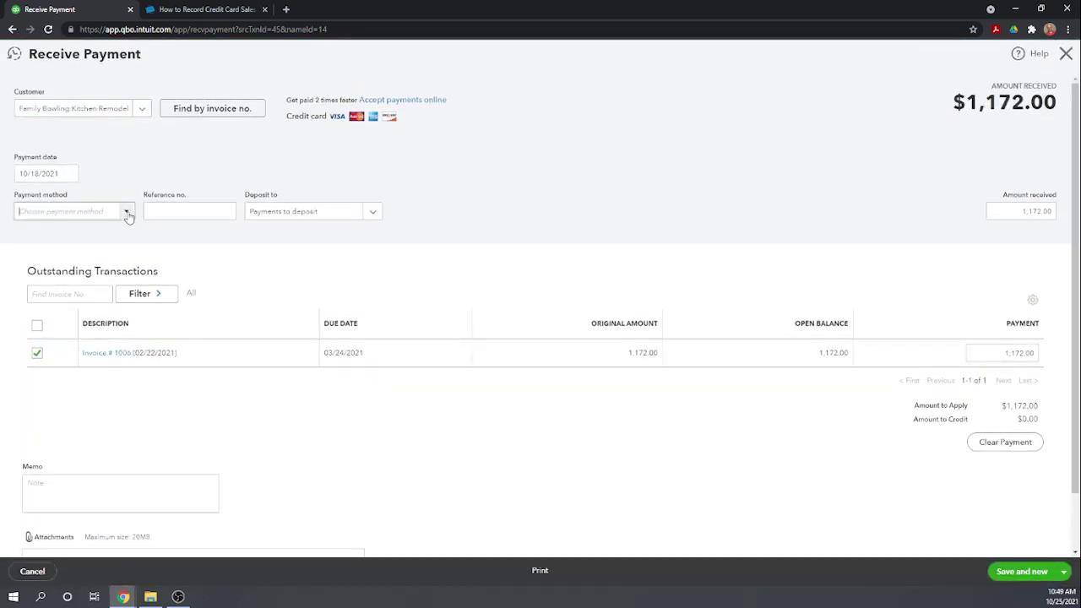
click(84, 309)
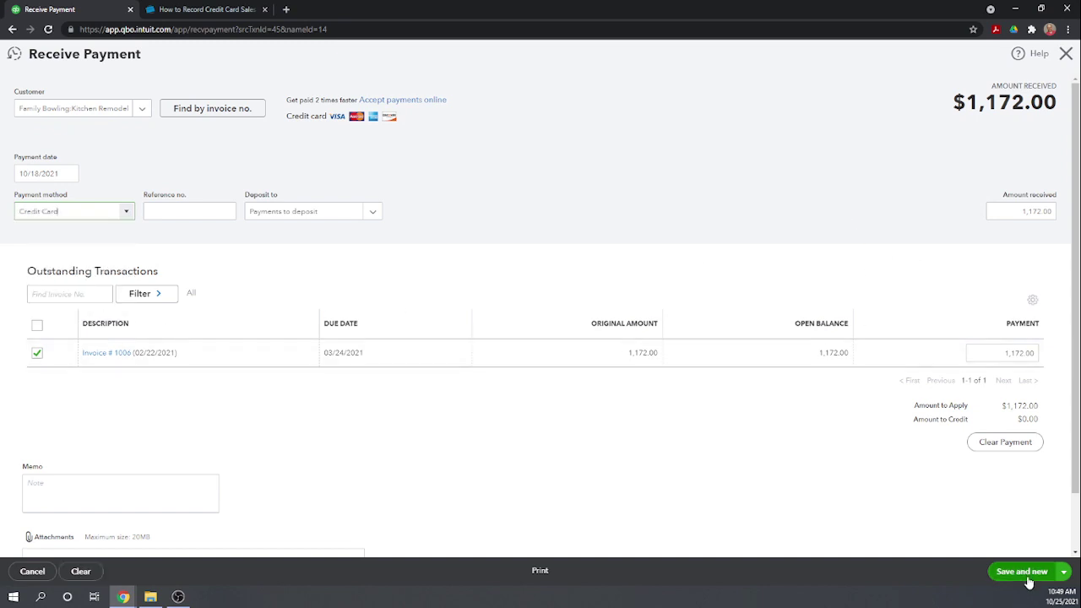
click(1058, 570)
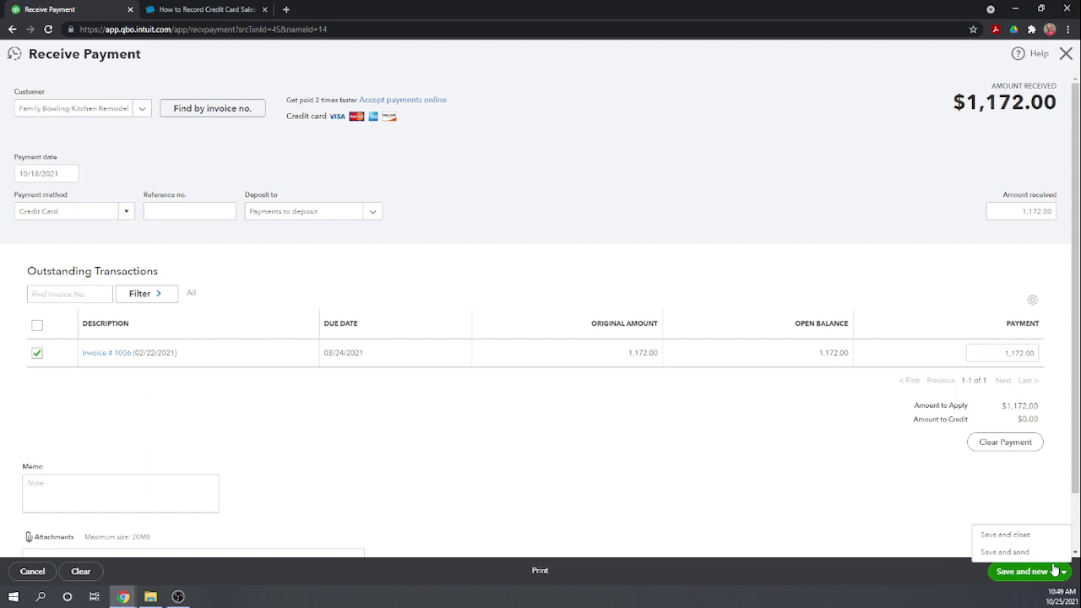
click(1018, 537)
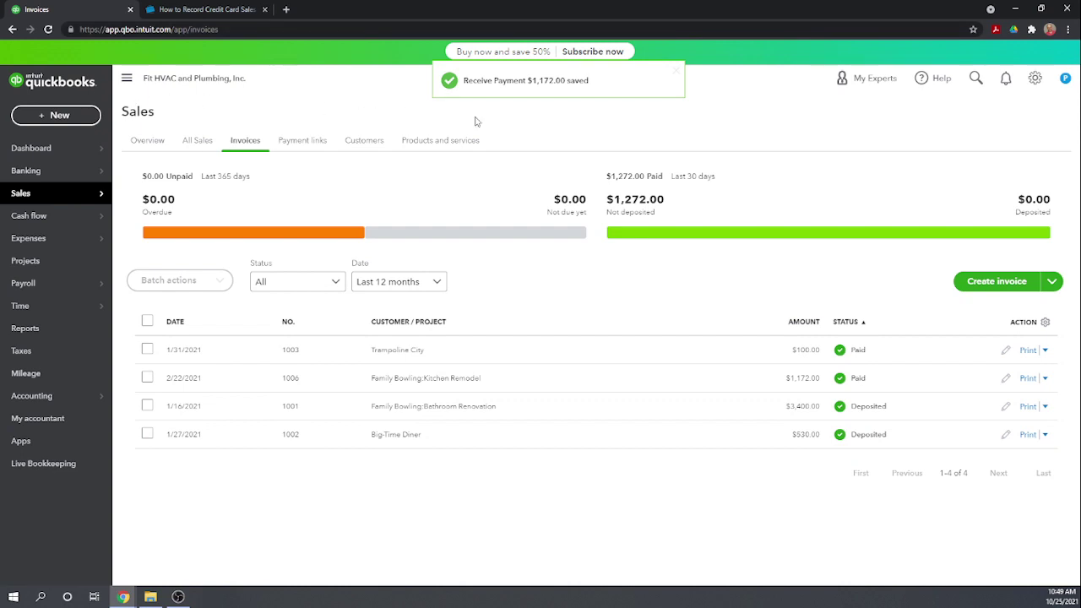
Create a sales receipt for the customer Big-Time Diner with Credit Card as the payment method.
click(54, 115)
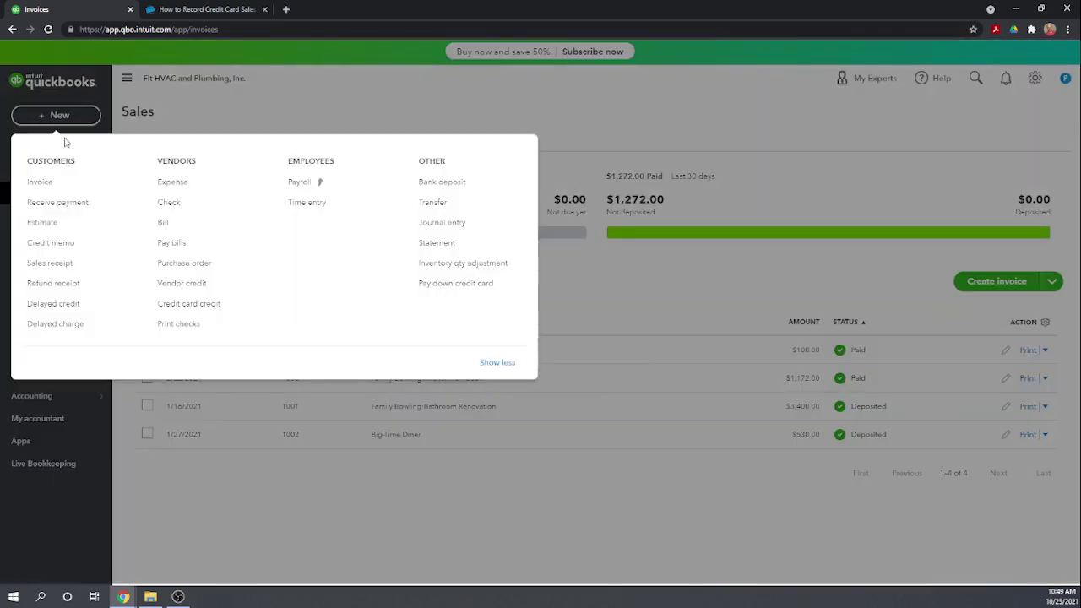
click(76, 268)
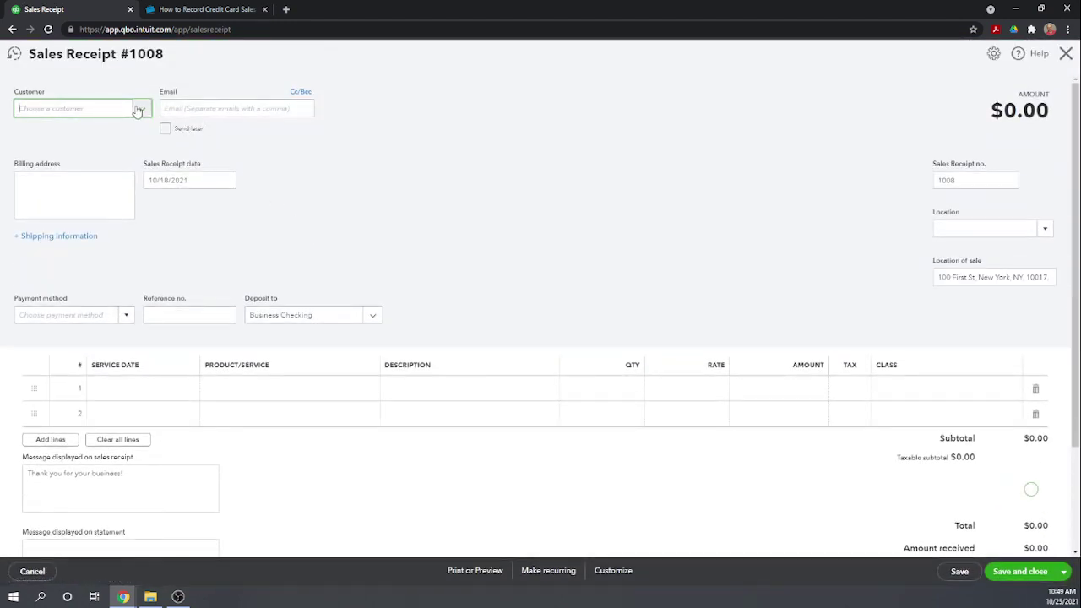
click(140, 109)
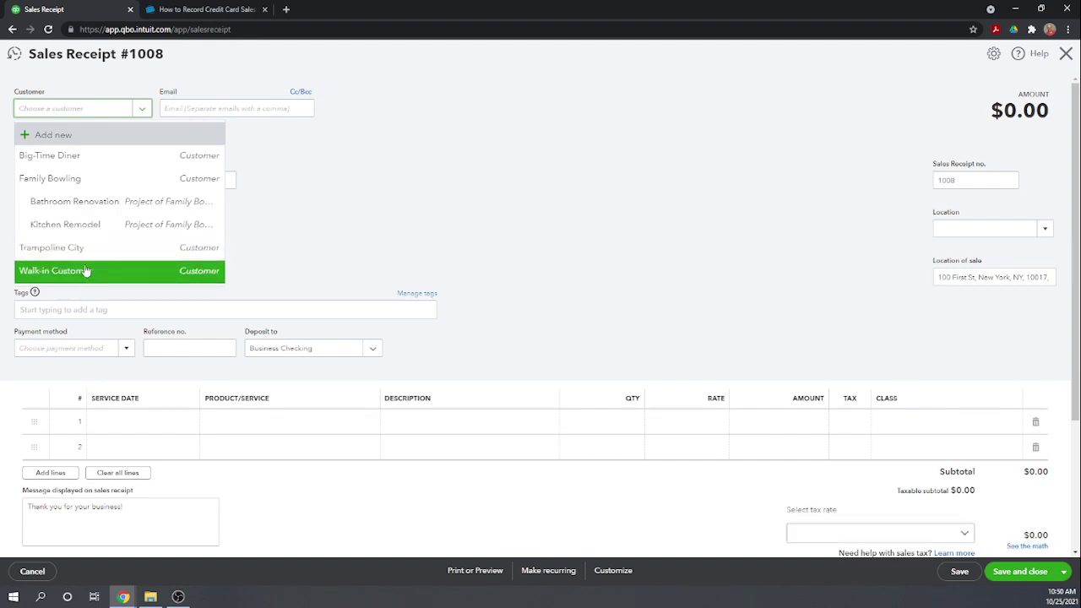
click(63, 165)
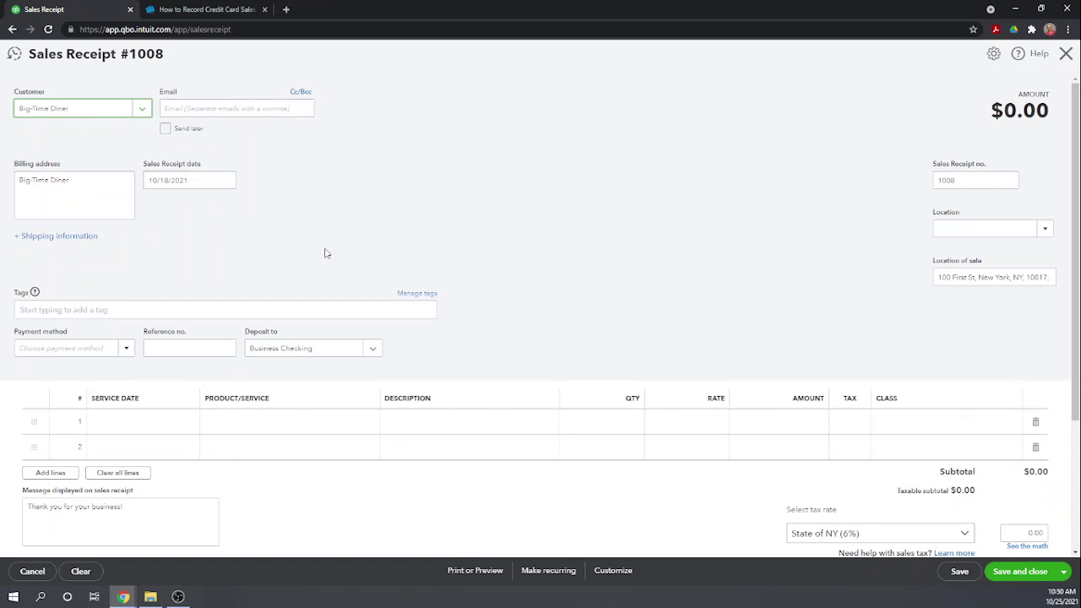
scroll(321, 270, down, 1)
click(106, 294)
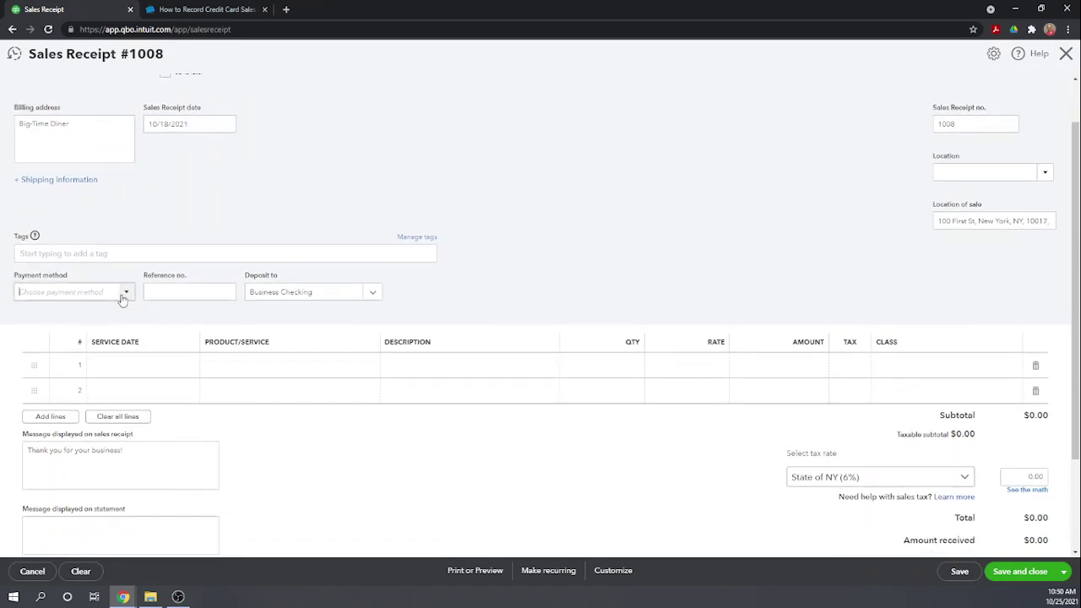
click(47, 391)
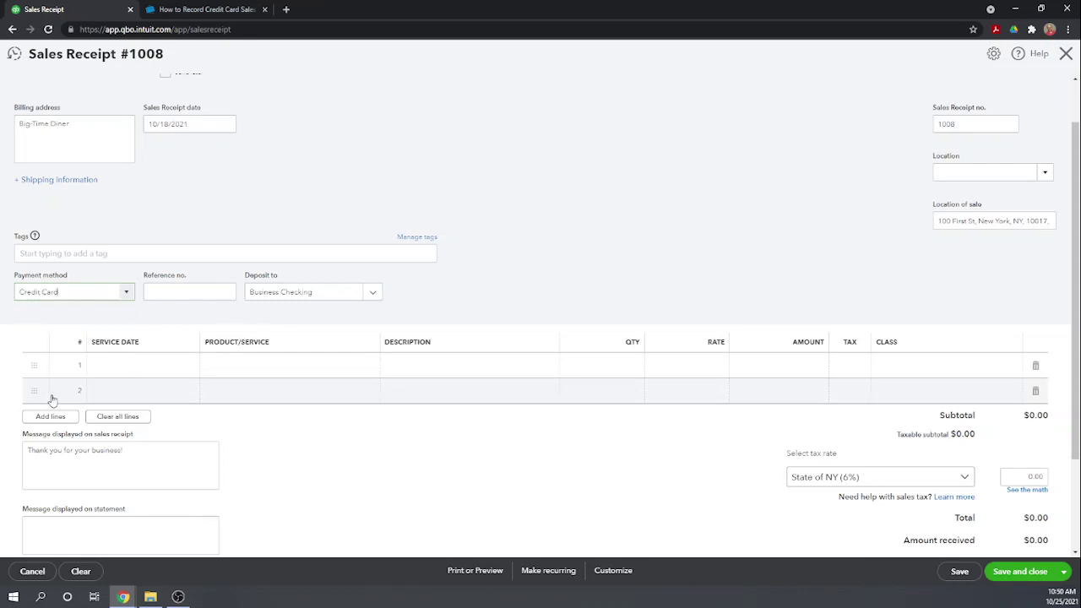
Add a Service Contract line with service date 10/18/2021 to the sales receipt, and save and close it.
click(150, 367)
click(187, 365)
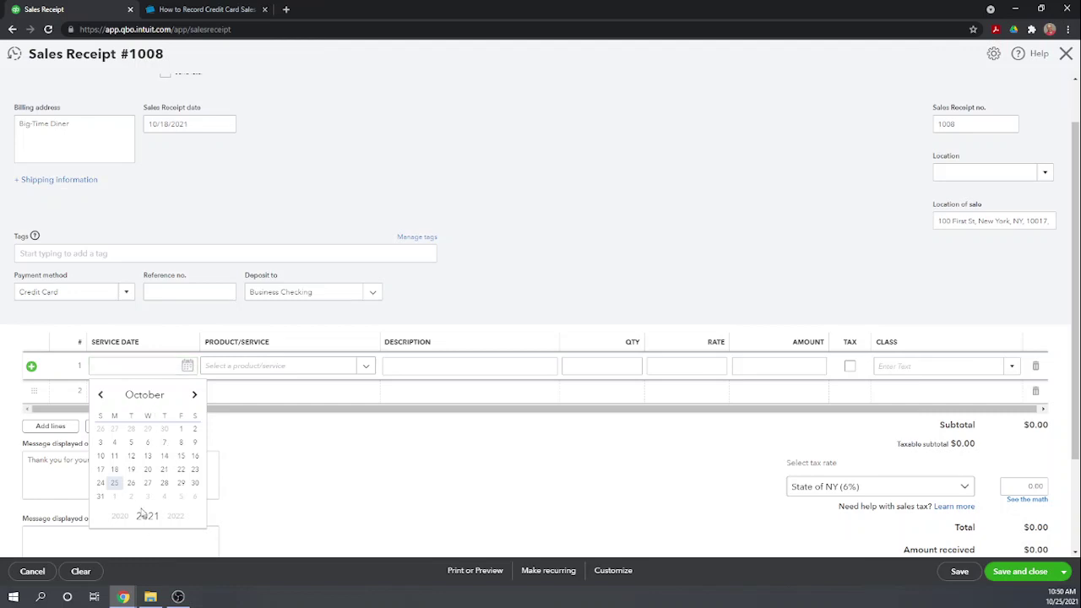
click(114, 470)
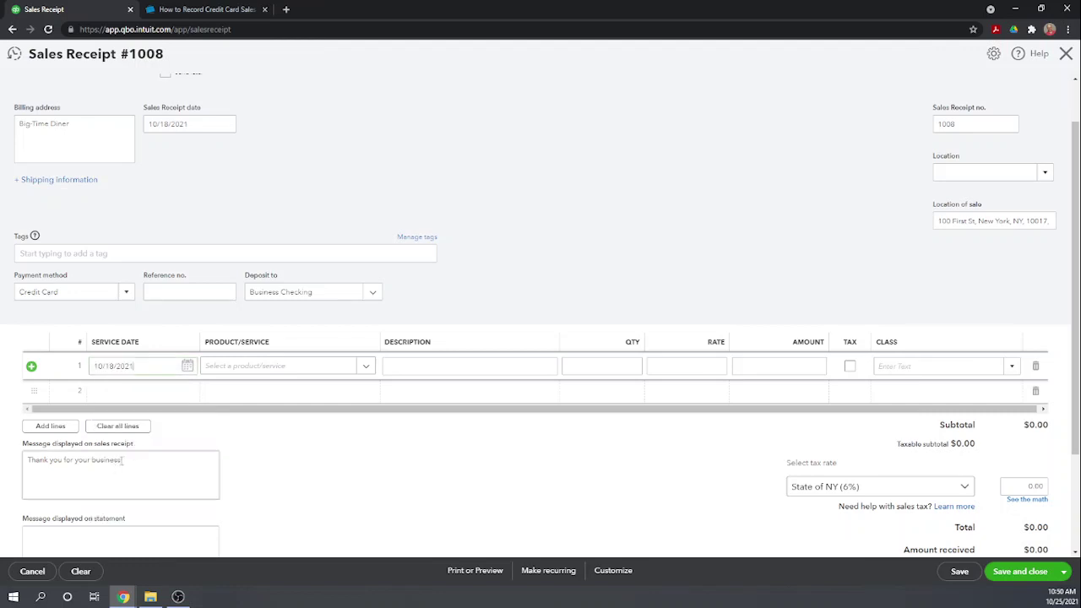
click(278, 369)
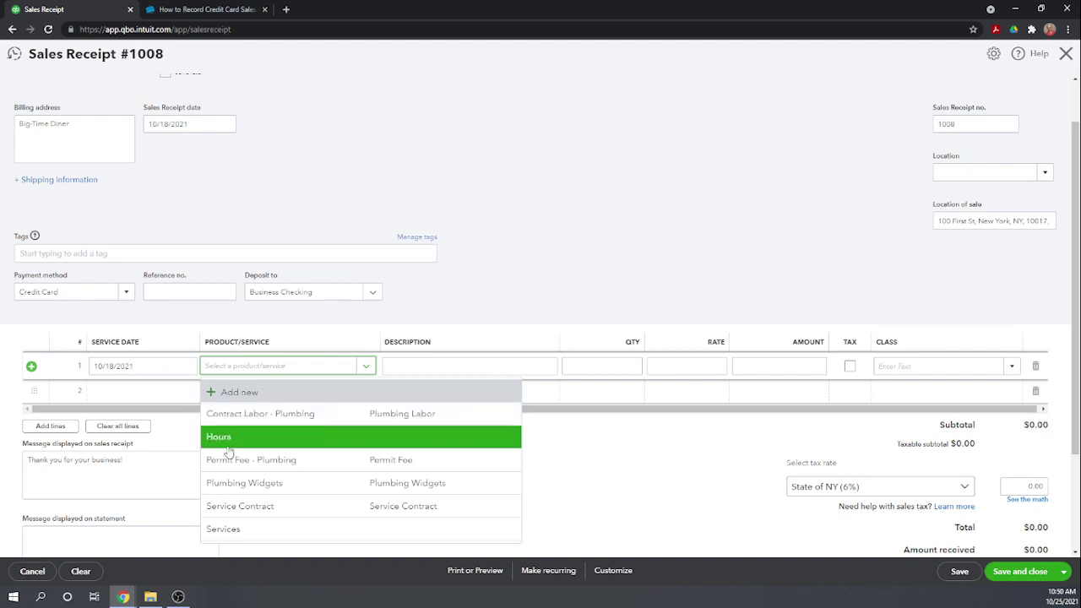
click(217, 506)
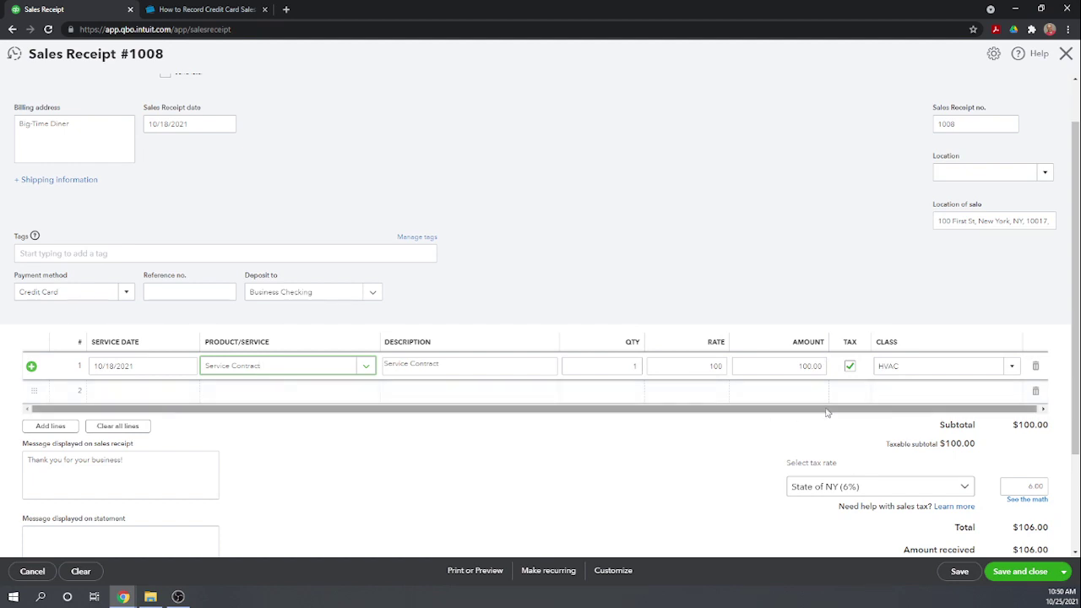
scroll(1077, 494, down, 1)
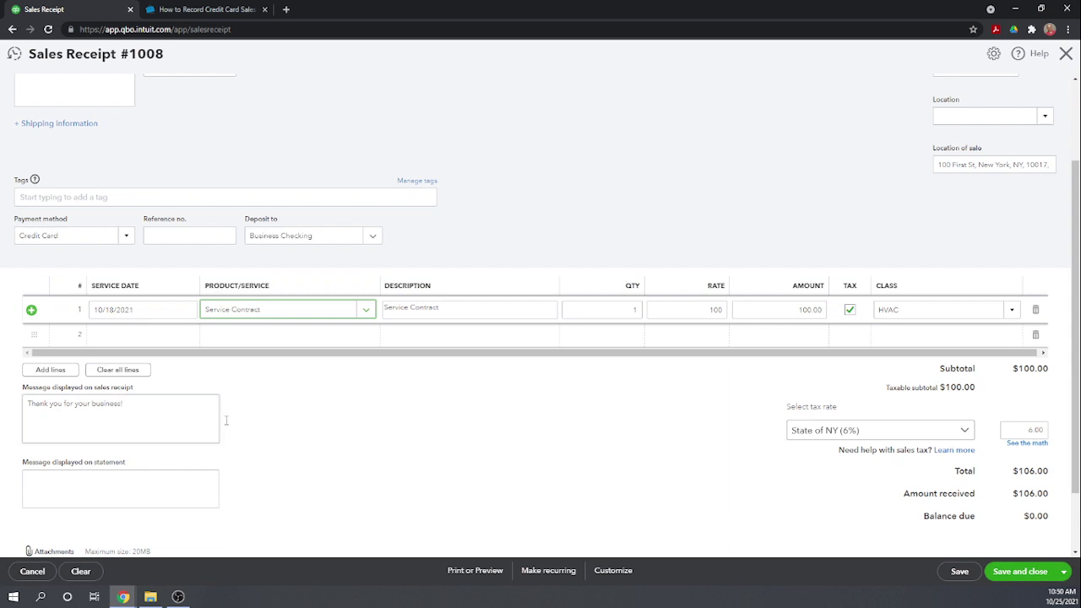
click(1021, 572)
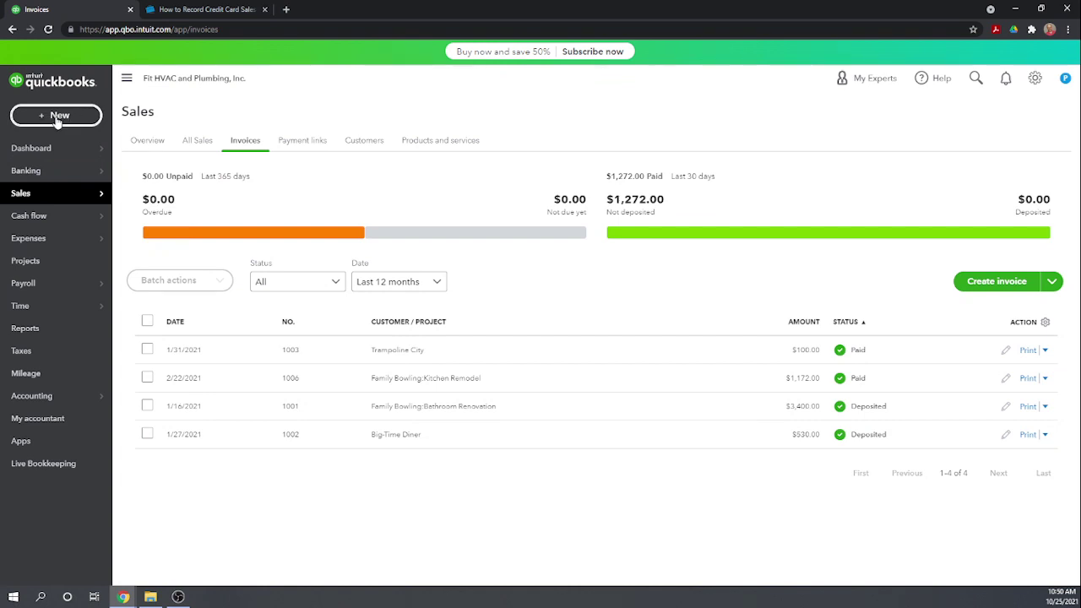
Open a new bank deposit, check which customer payments are available to include, and close it without saving.
click(58, 121)
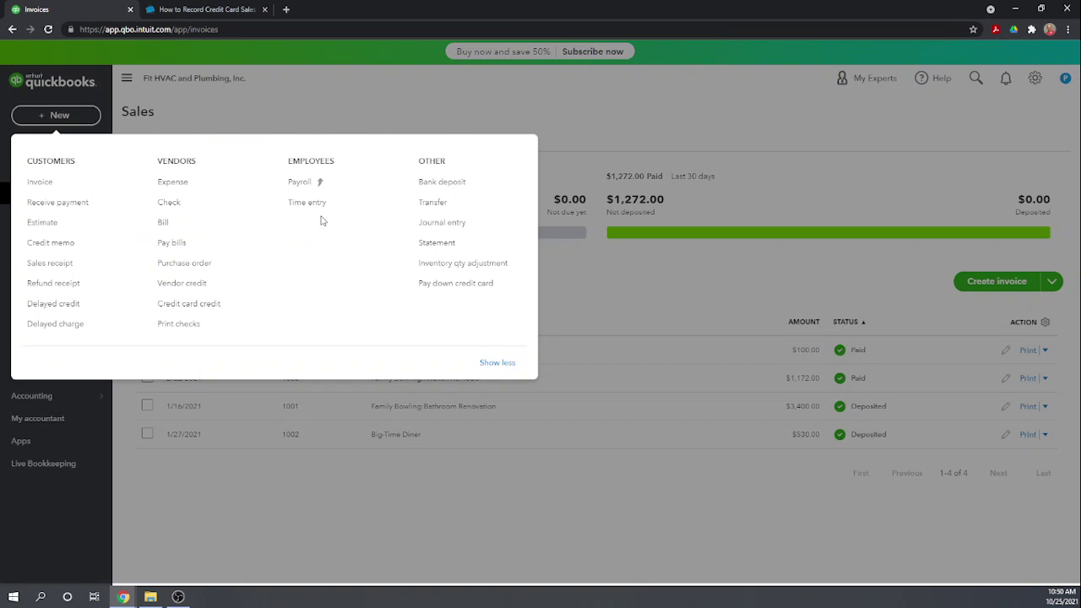
click(444, 182)
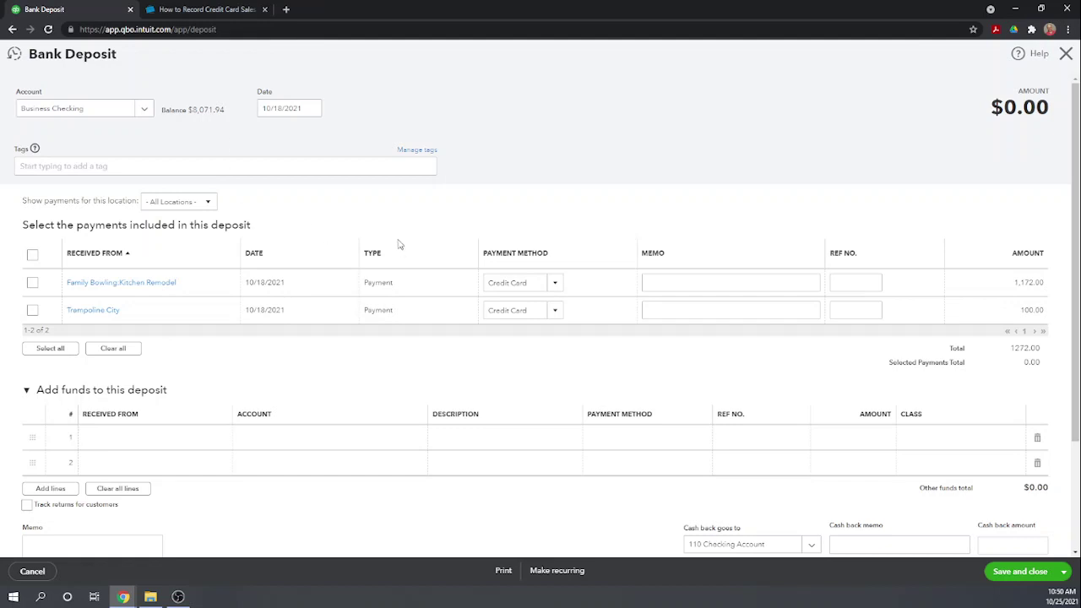
scroll(174, 338, down, 1)
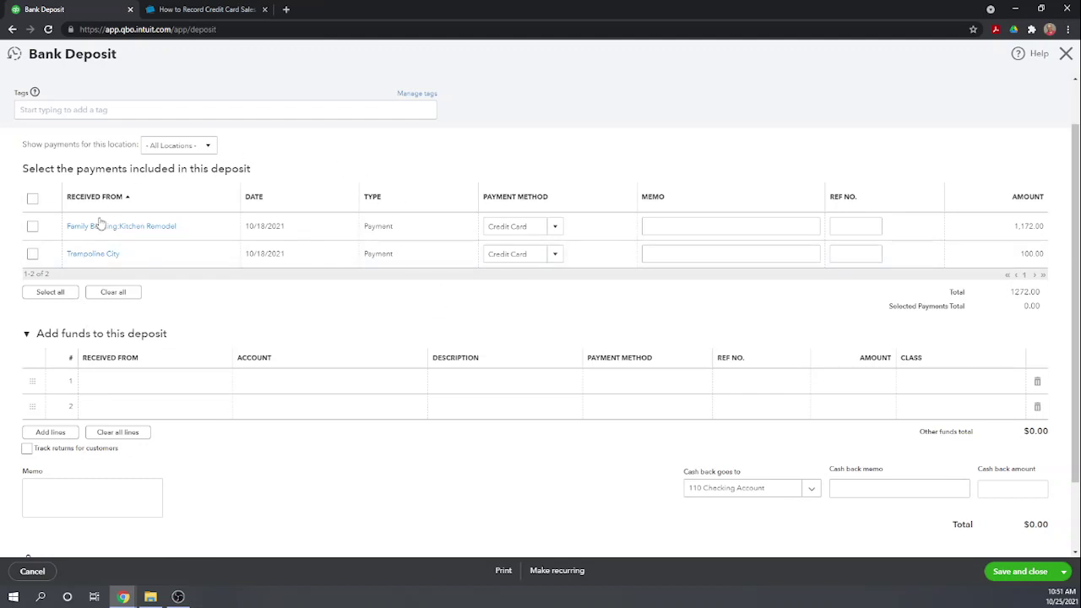
scroll(426, 343, up, 1)
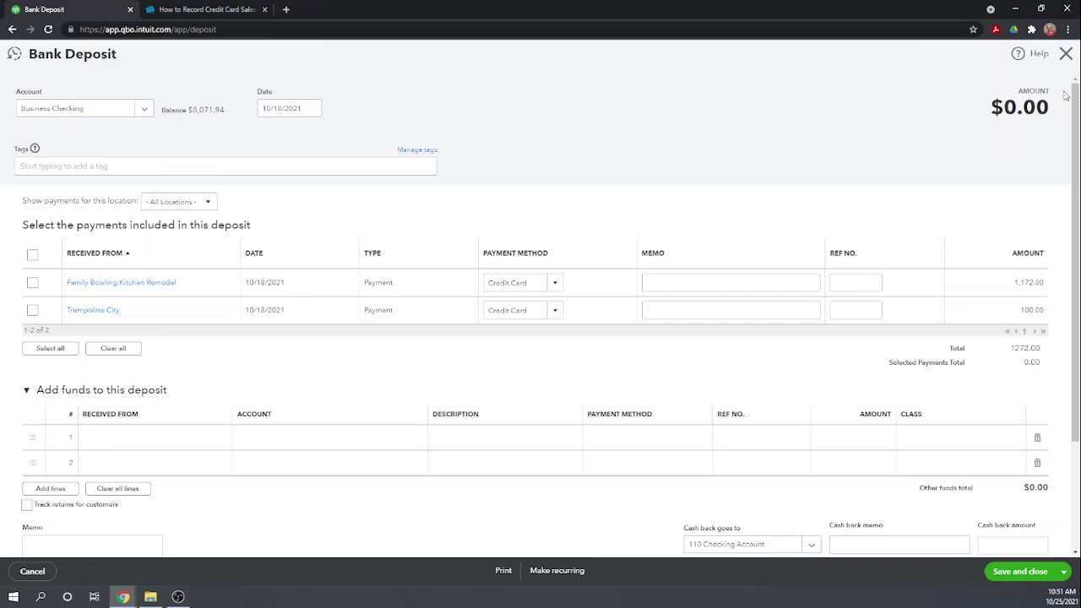
click(1066, 54)
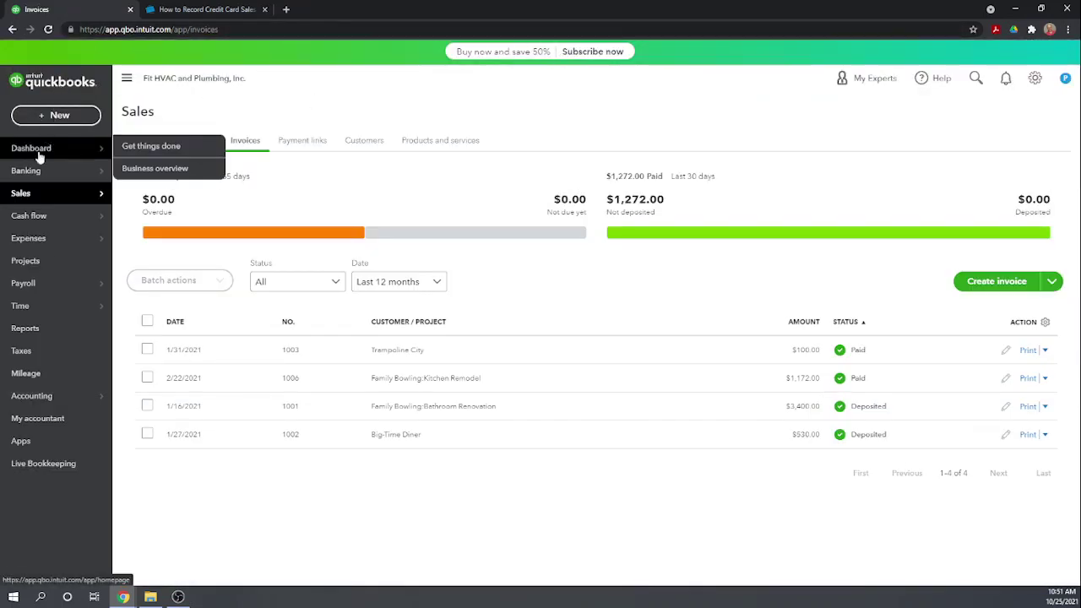
Open Big-Time Diner's $106.00 sales receipt from the list of all sales transactions.
mouse_move(30, 190)
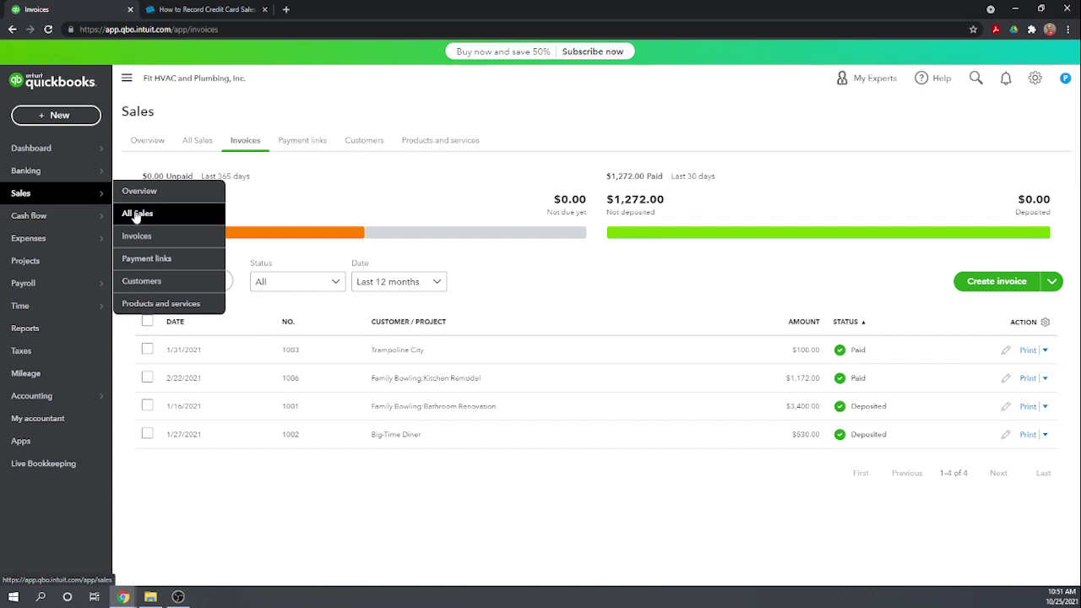
click(128, 213)
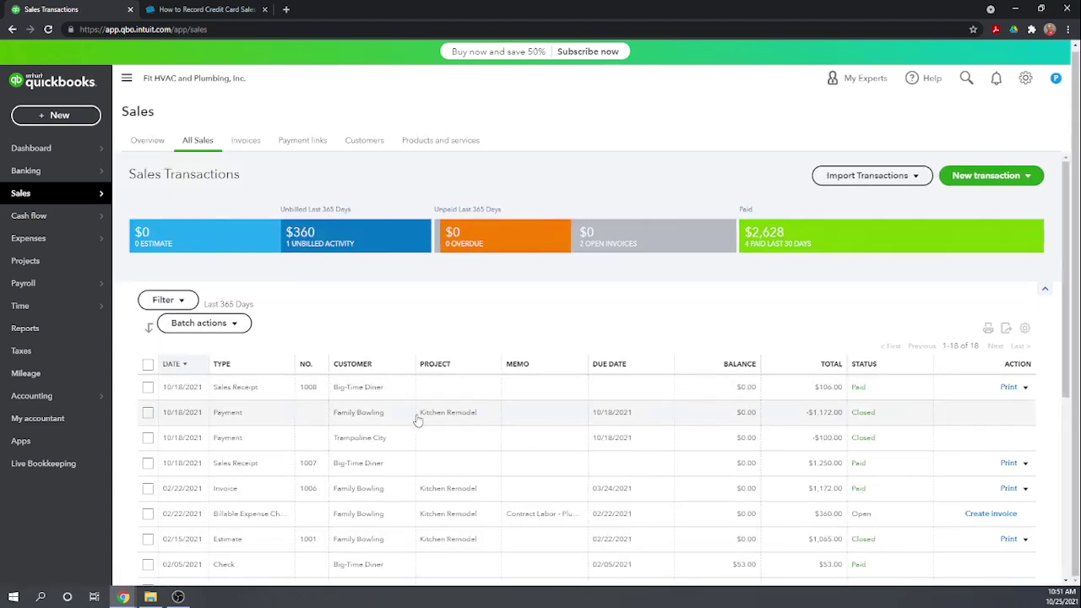
click(196, 389)
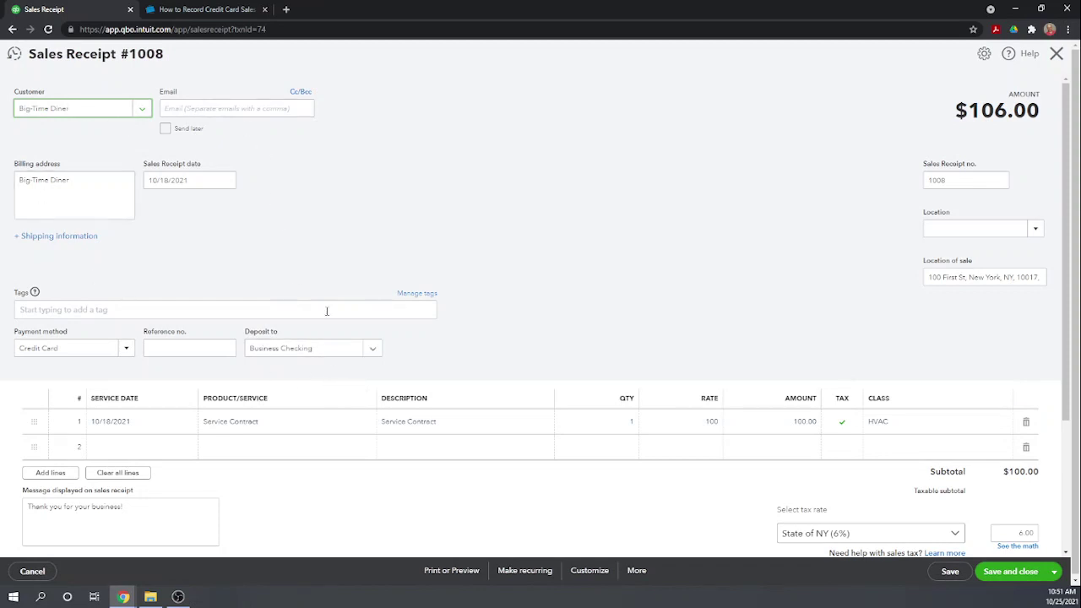
Change the sales receipt's deposit account to Payments to deposit, and save and close the receipt.
click(329, 309)
click(418, 350)
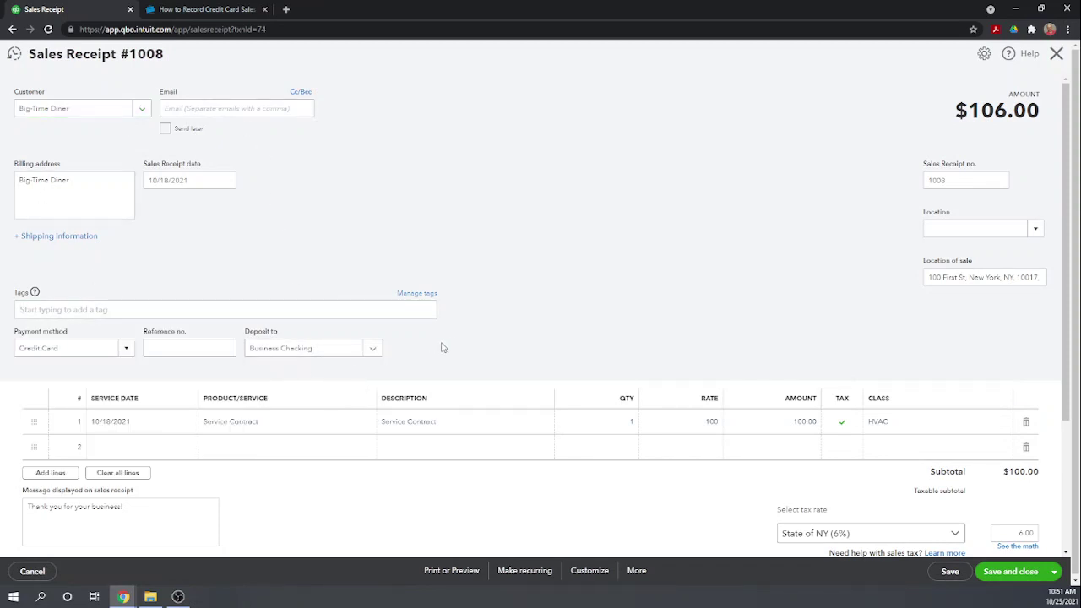
click(374, 352)
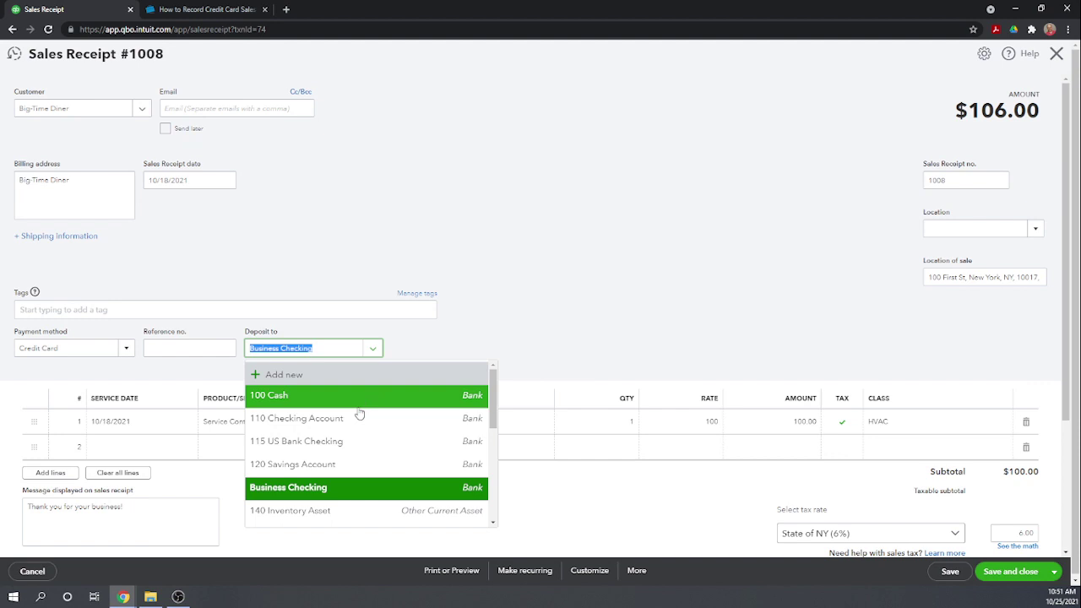
scroll(364, 414, down, 2)
scroll(366, 471, down, 1)
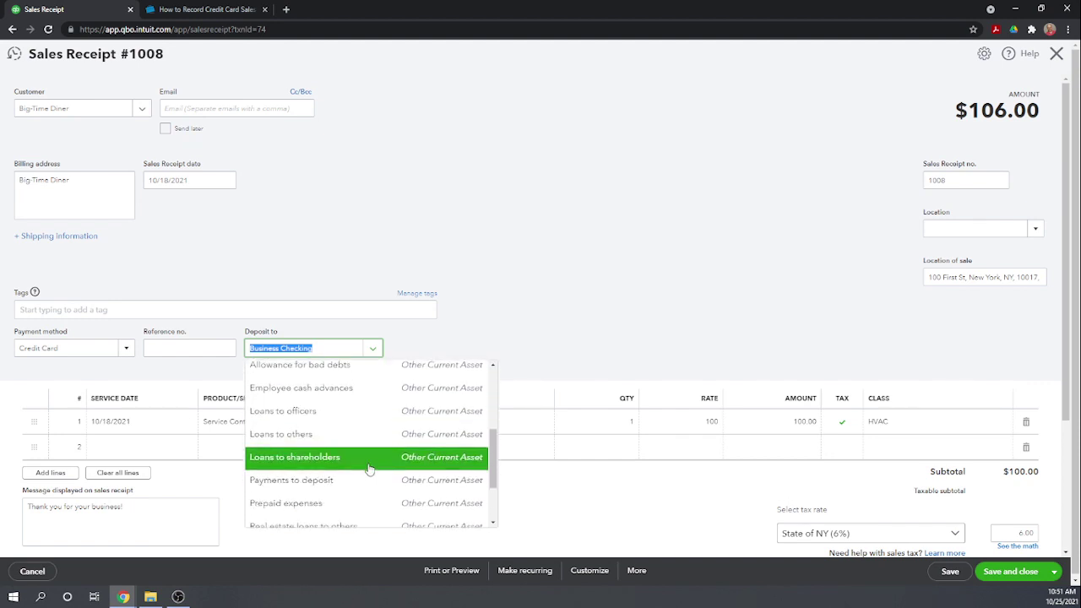
click(375, 480)
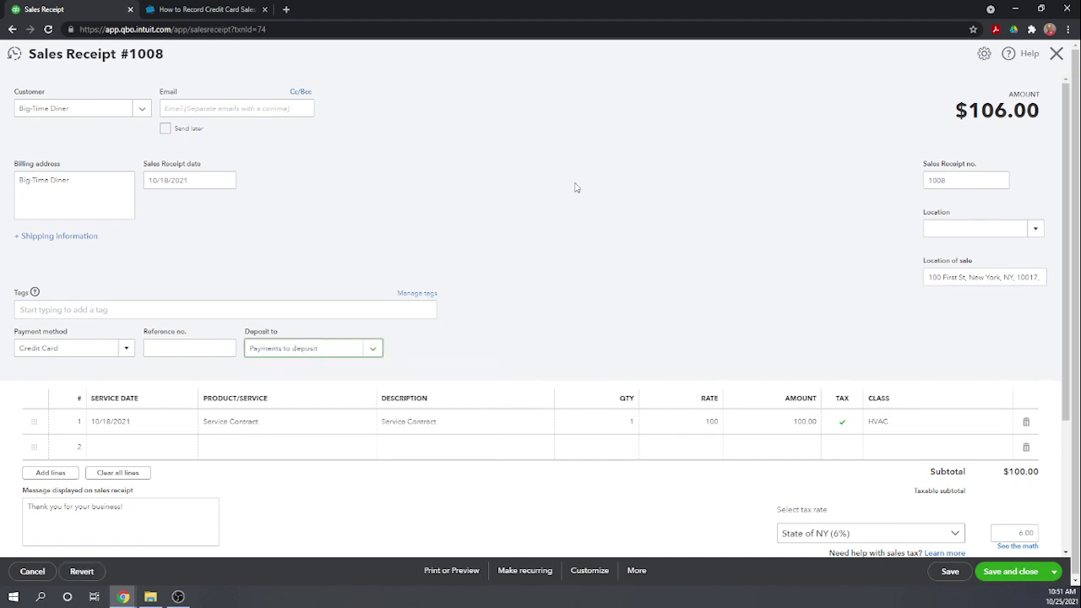
click(1014, 574)
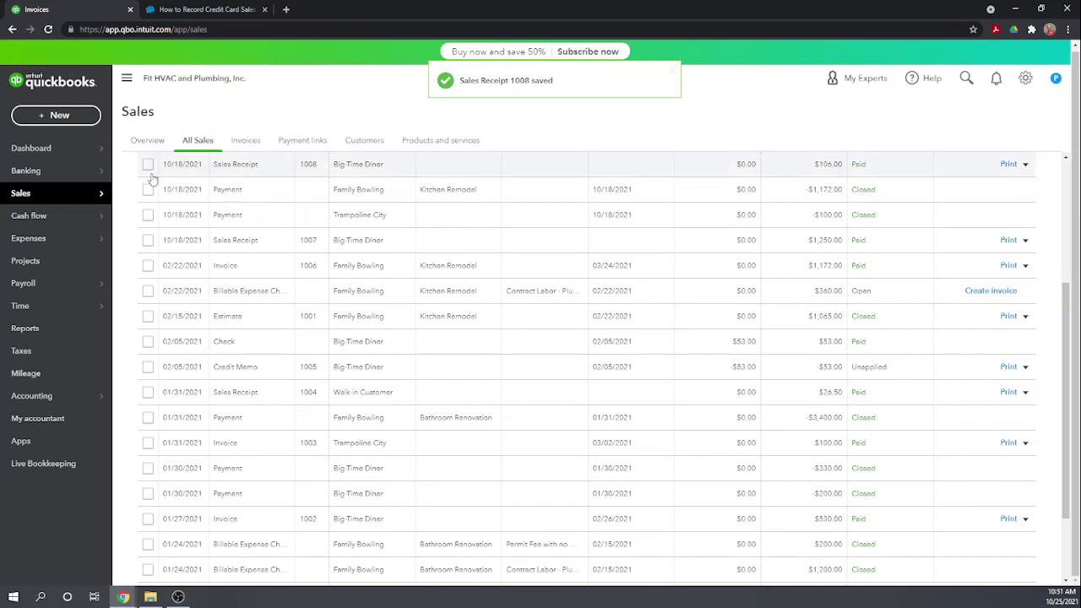
Start a bank deposit dated 10/21/2021 that includes the Big-Time Diner and Family Bowling:Kitchen Remodel payments.
click(53, 116)
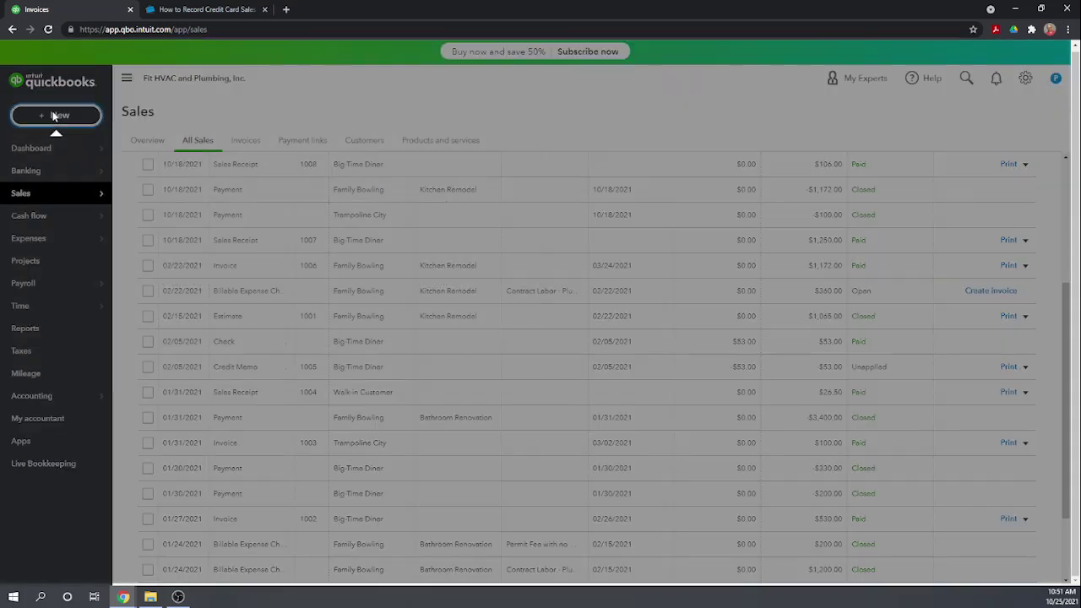
click(452, 183)
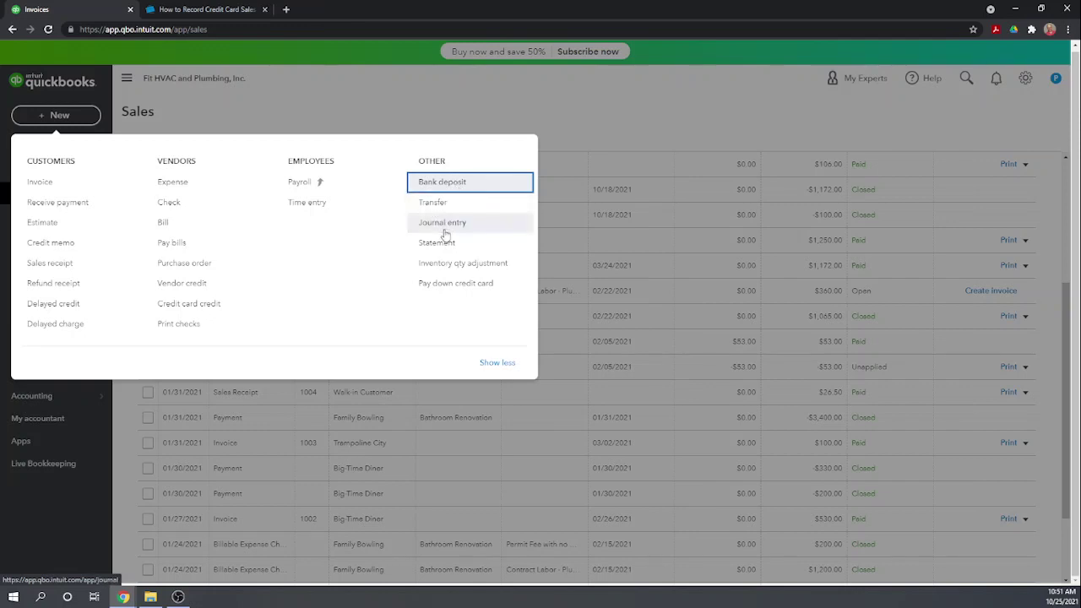
click(450, 183)
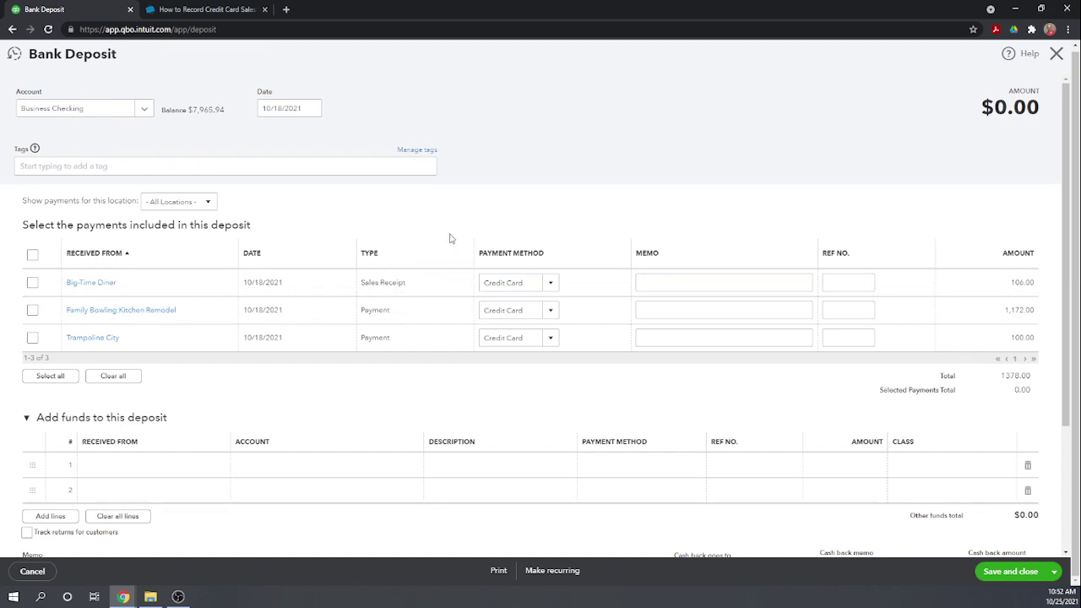
click(313, 109)
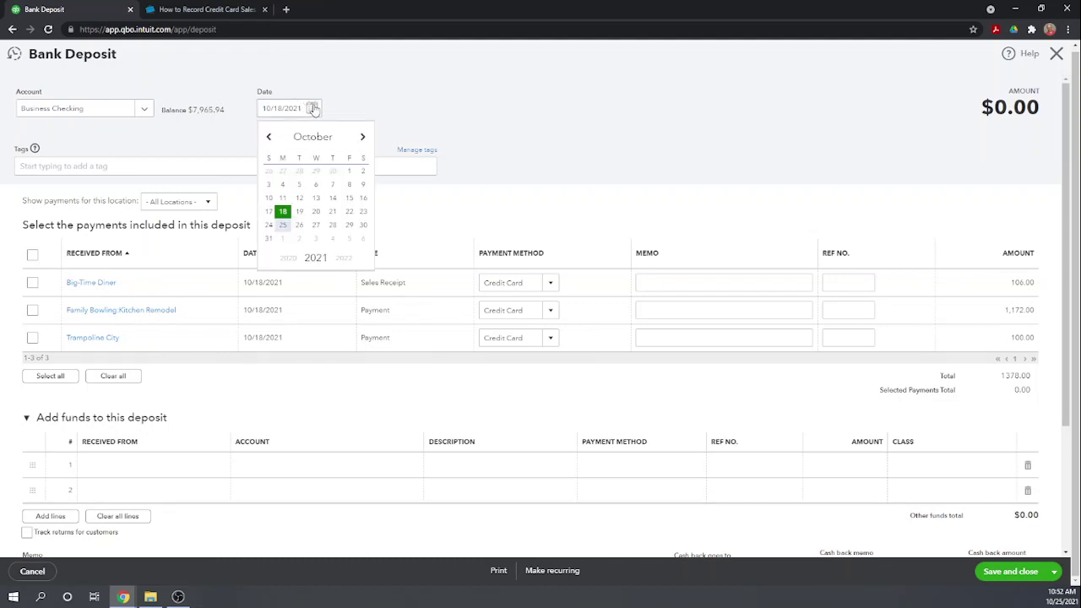
click(333, 211)
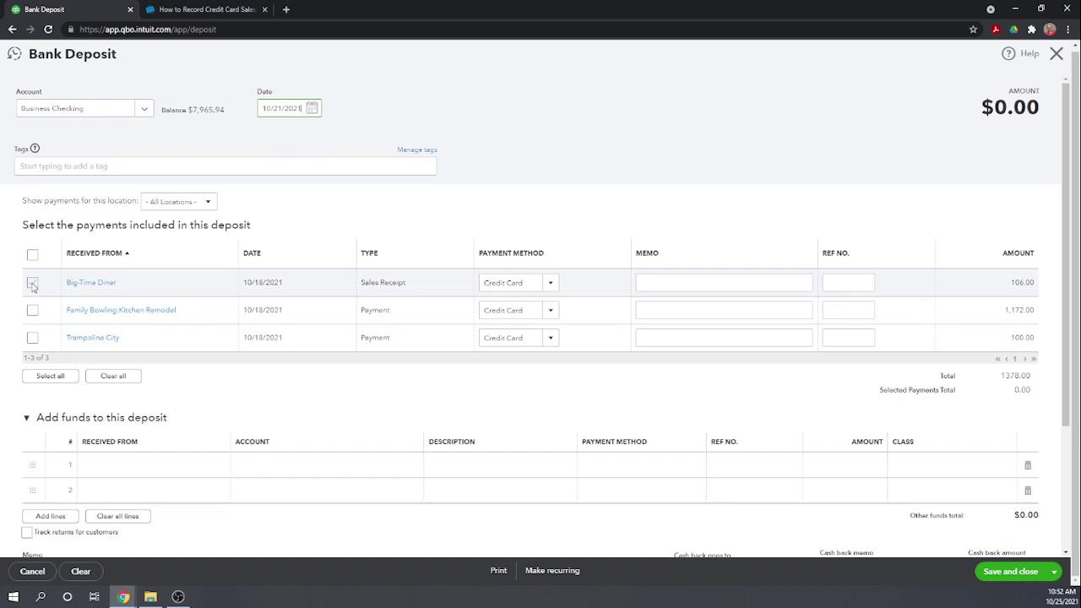
click(32, 284)
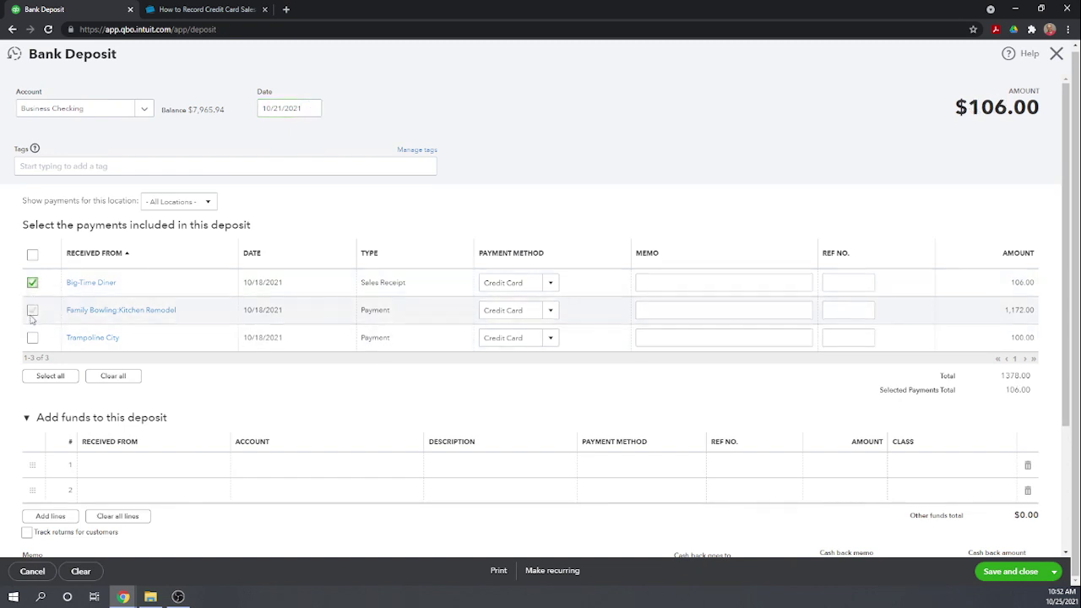
click(32, 312)
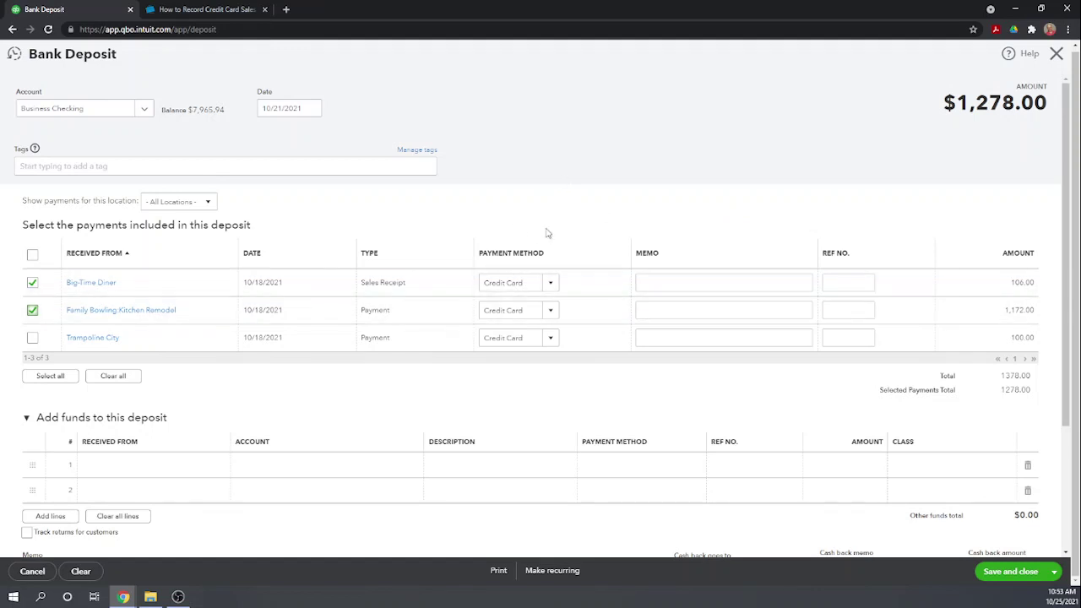
Add Credit Card Company as a new vendor and use it as the payer on the first added-funds line.
scroll(550, 231, down, 1)
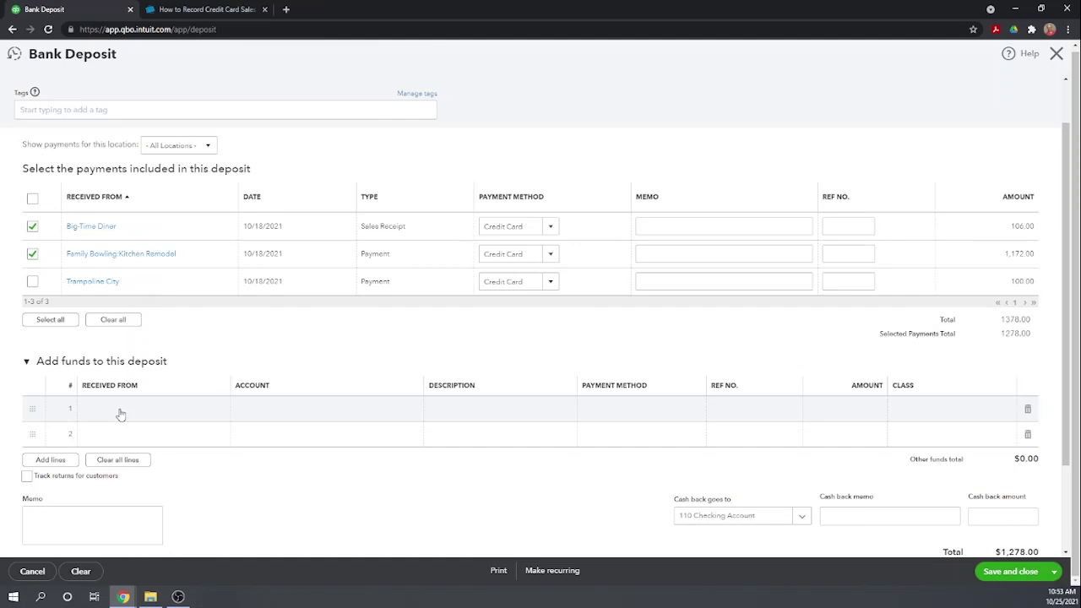
click(121, 414)
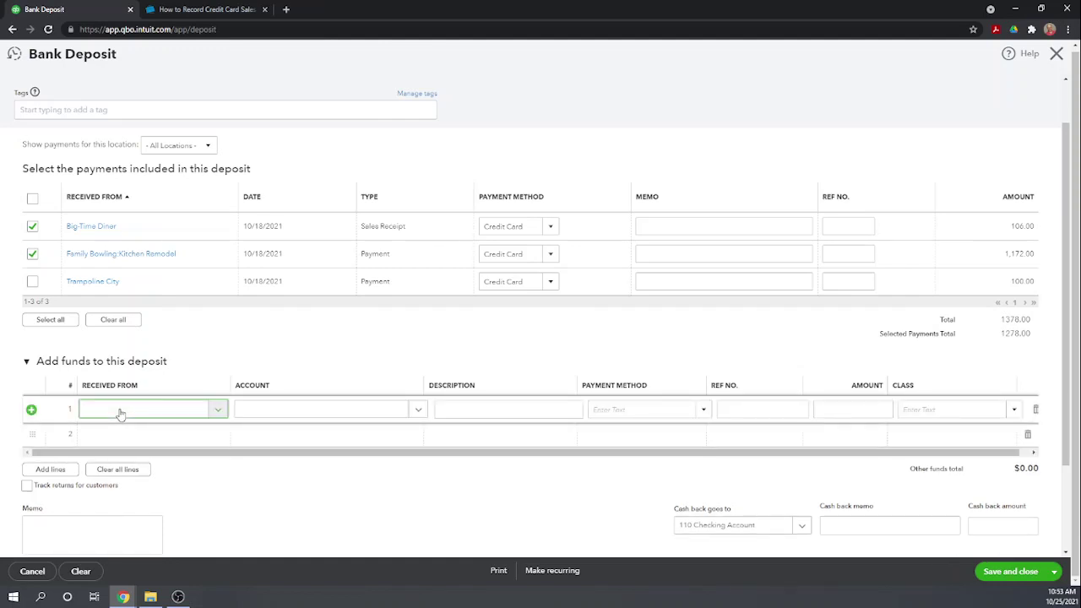
click(223, 414)
scroll(221, 414, down, 2)
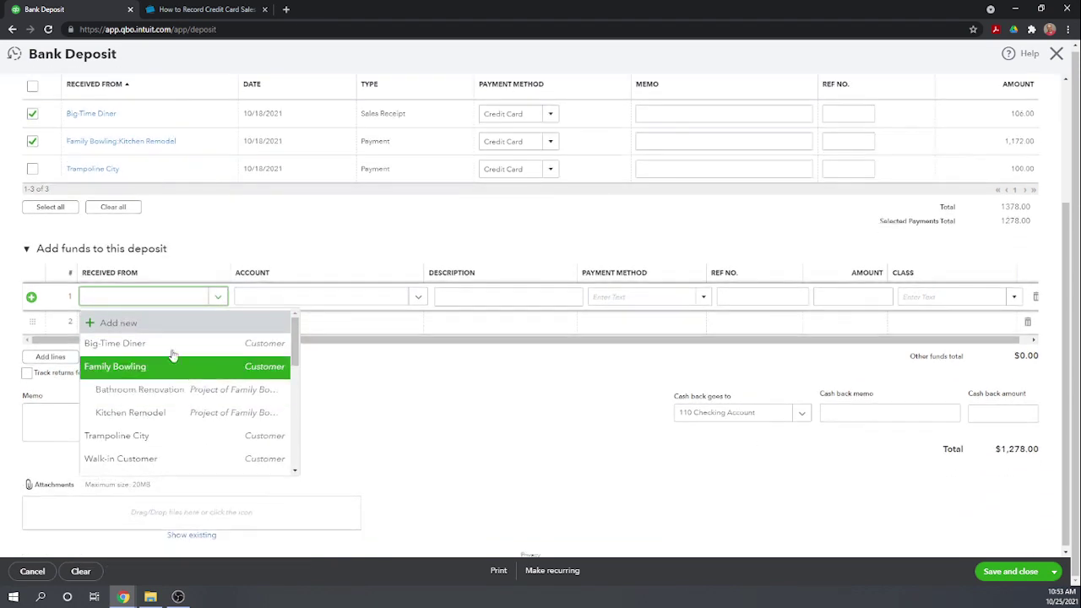
click(124, 300)
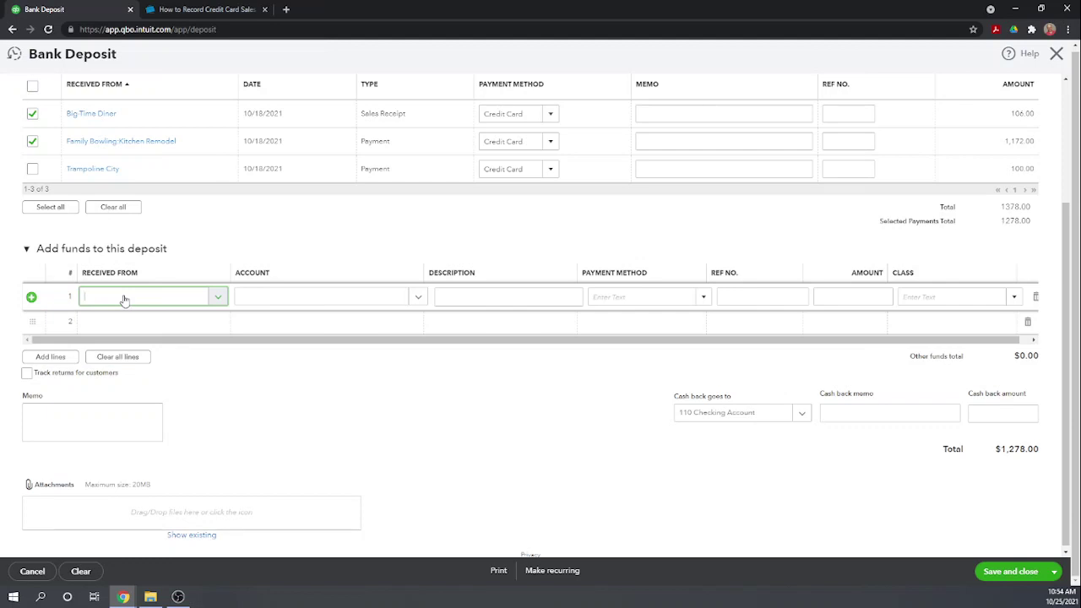
text(Credit Card)
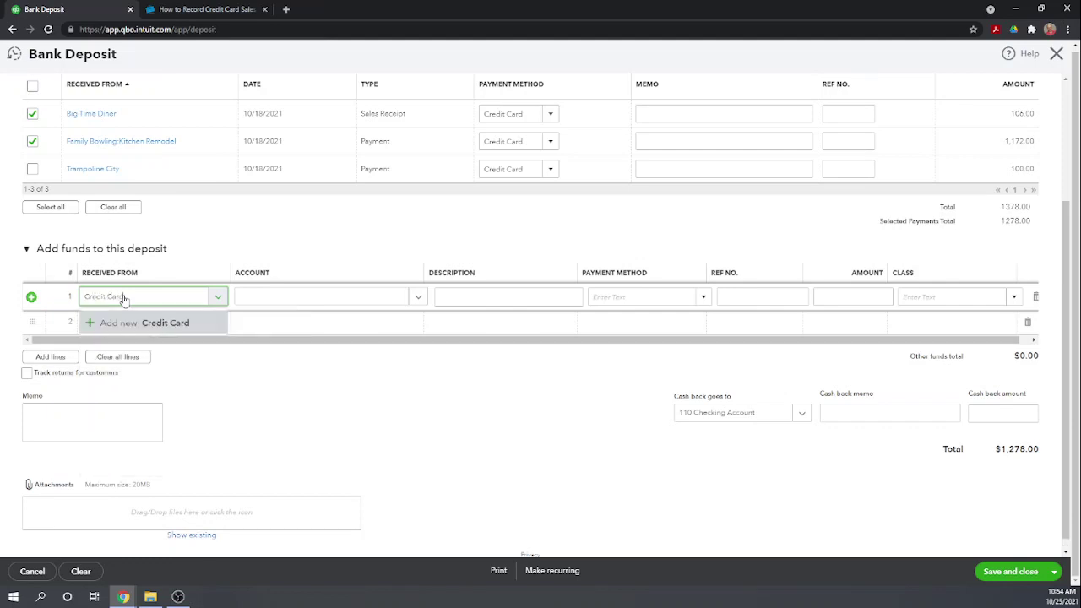
text( Company)
click(149, 328)
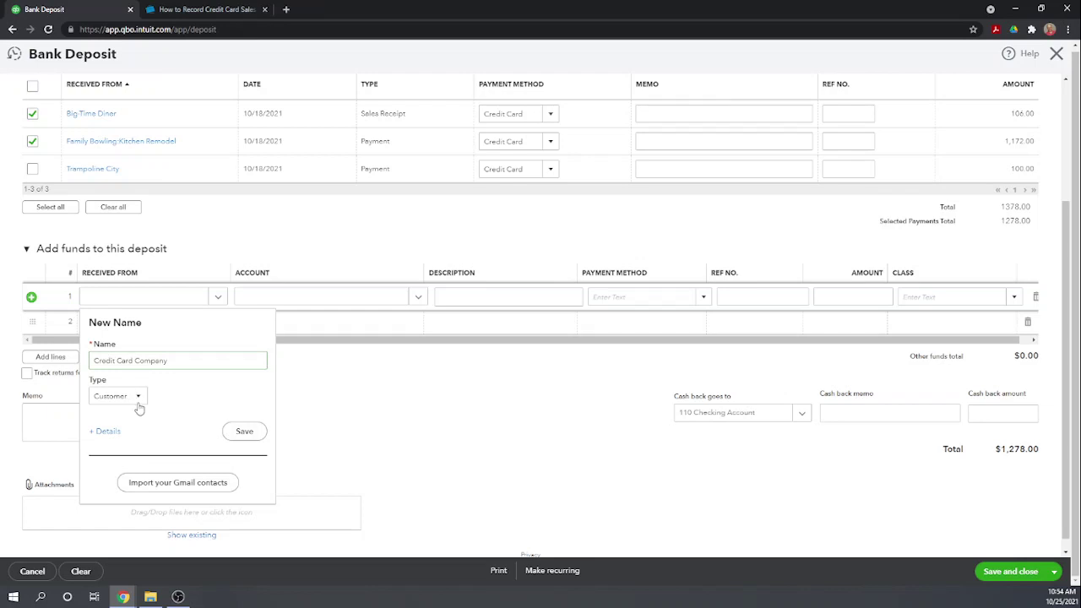
click(136, 397)
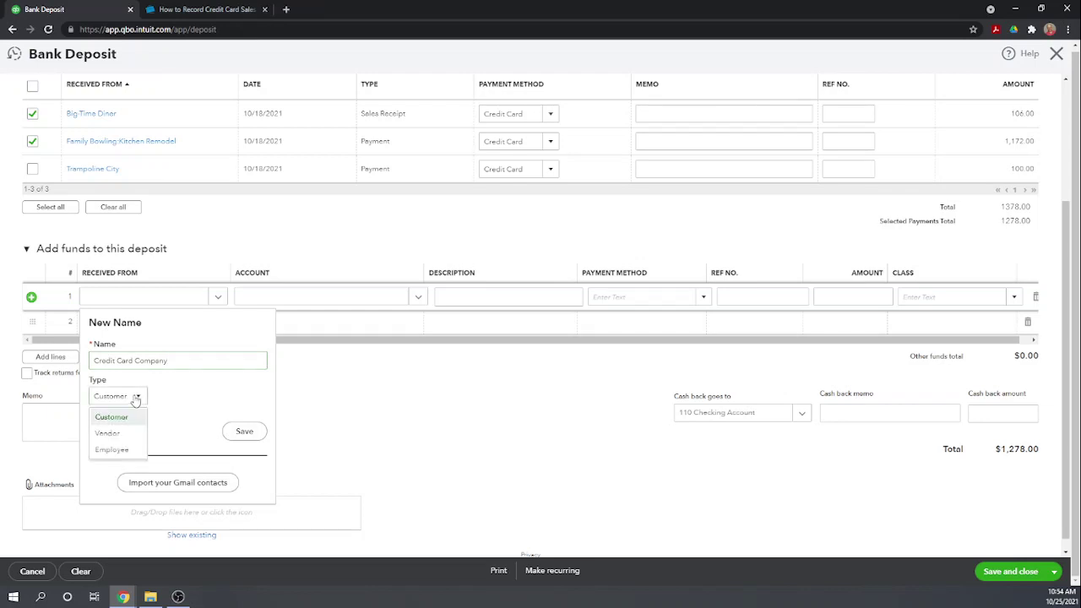
click(107, 435)
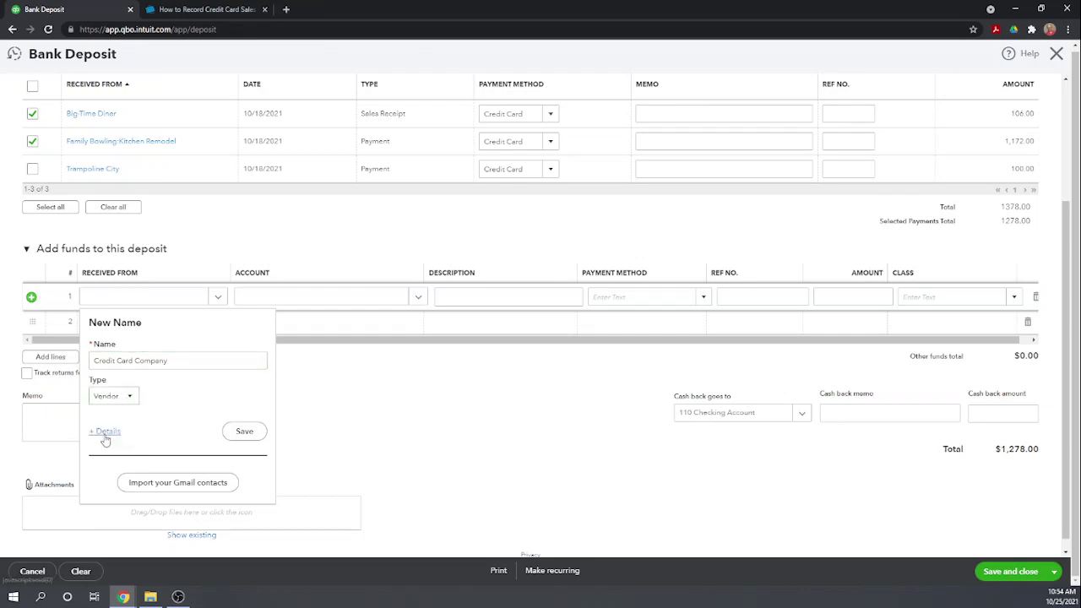
click(244, 433)
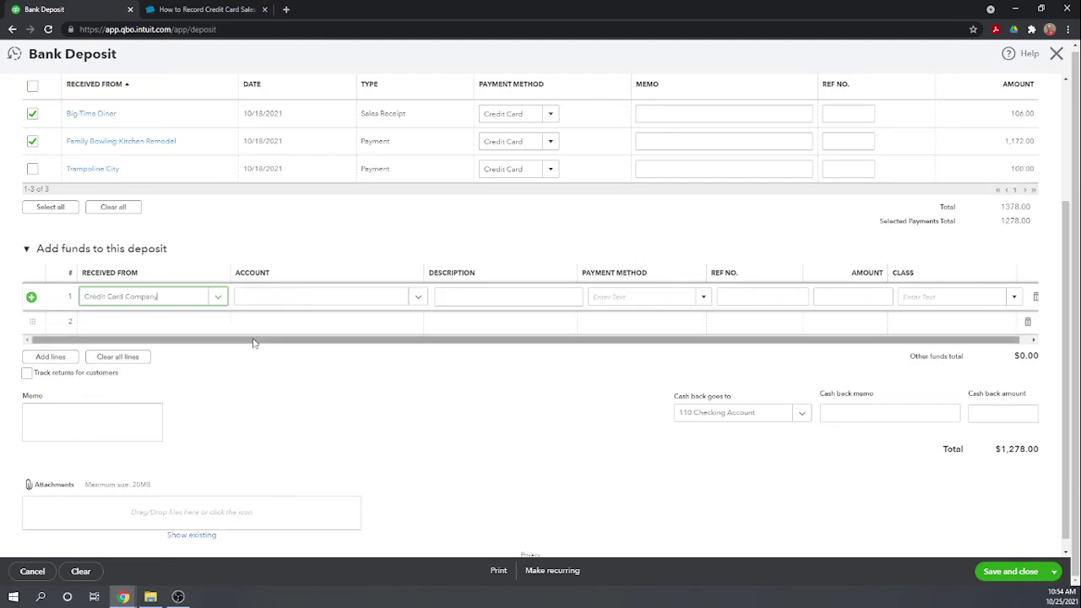
Create a Credit Card Fees account of type Expenses with detail type Bank Charges for the first added-funds line.
click(267, 296)
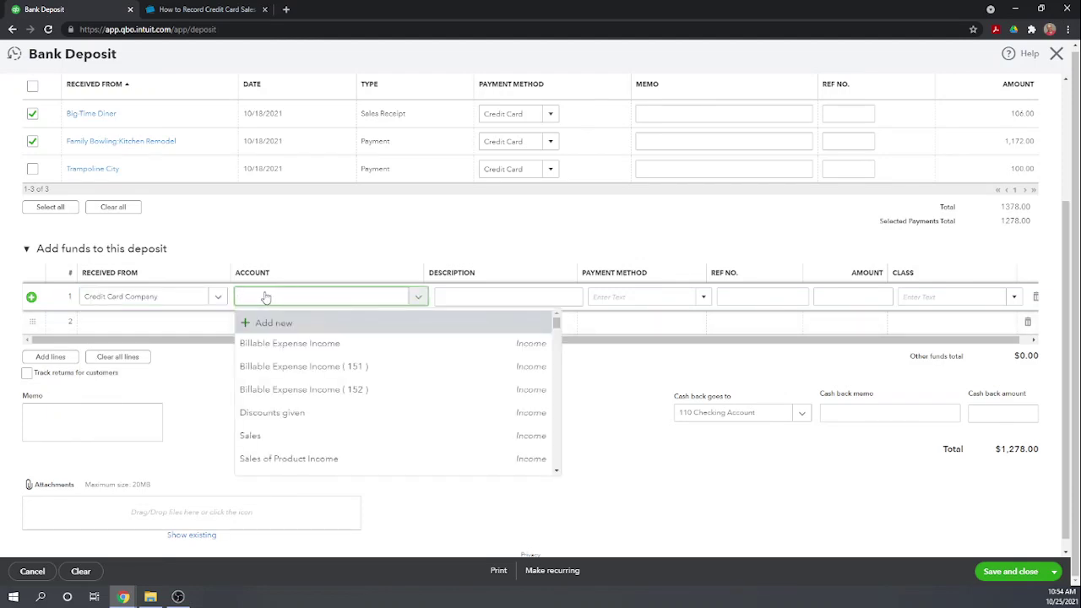
text(Credit Car)
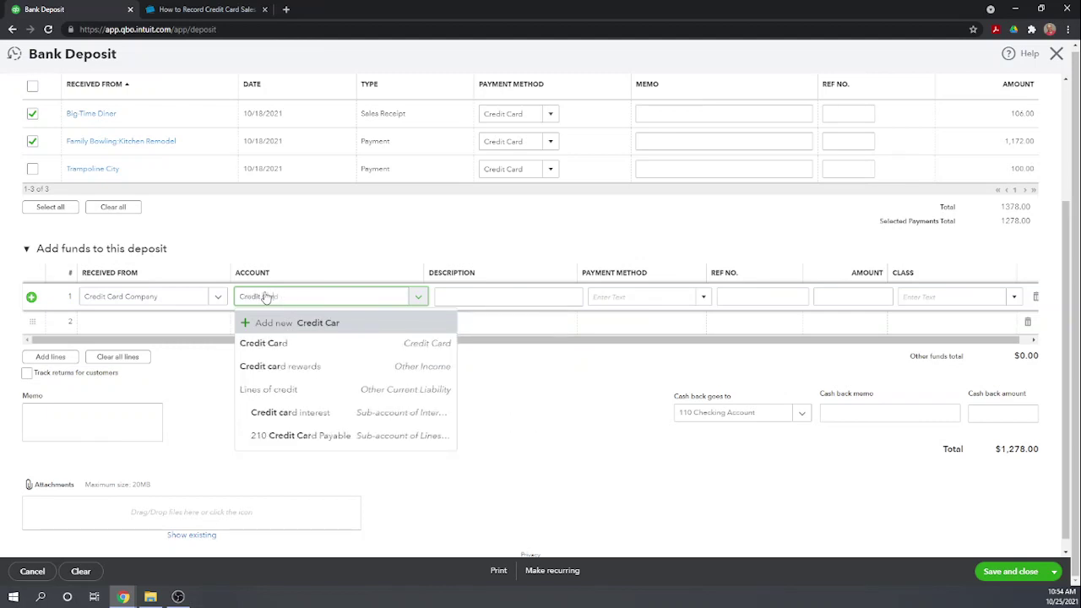
text(d Fees)
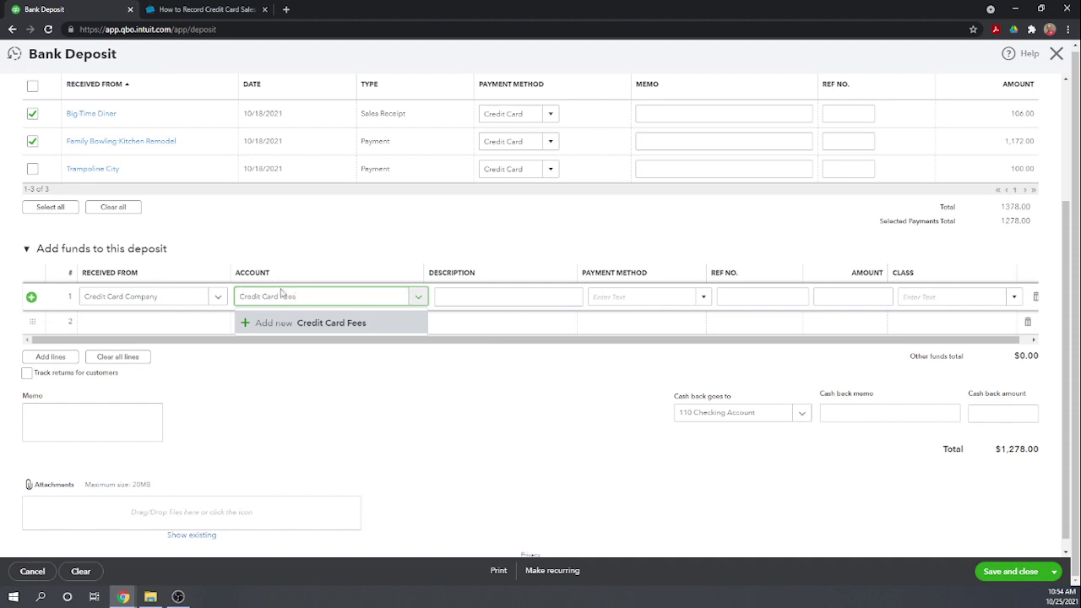
click(313, 324)
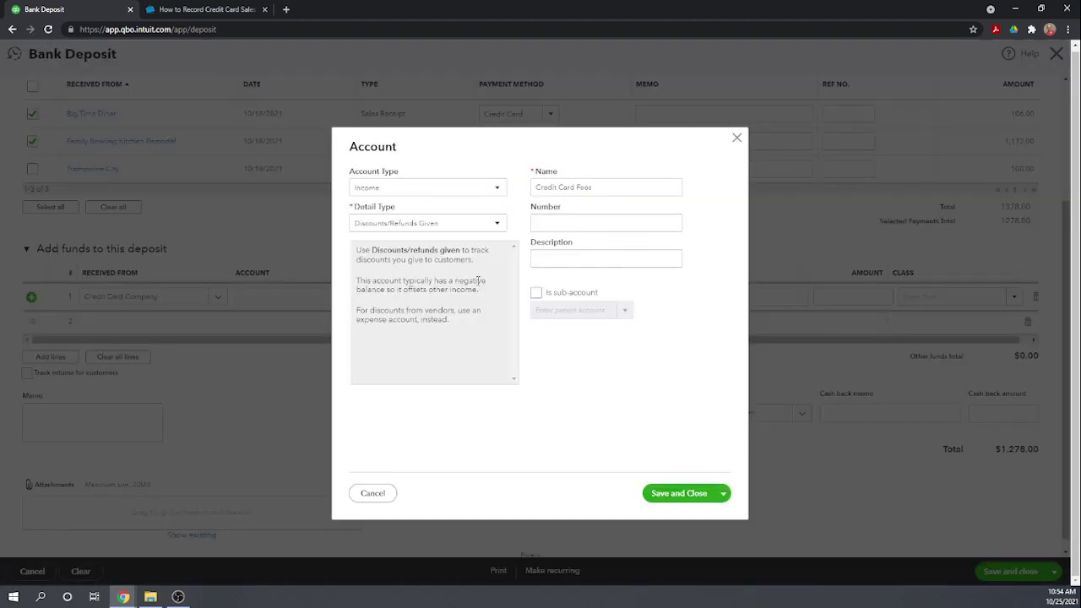
click(495, 188)
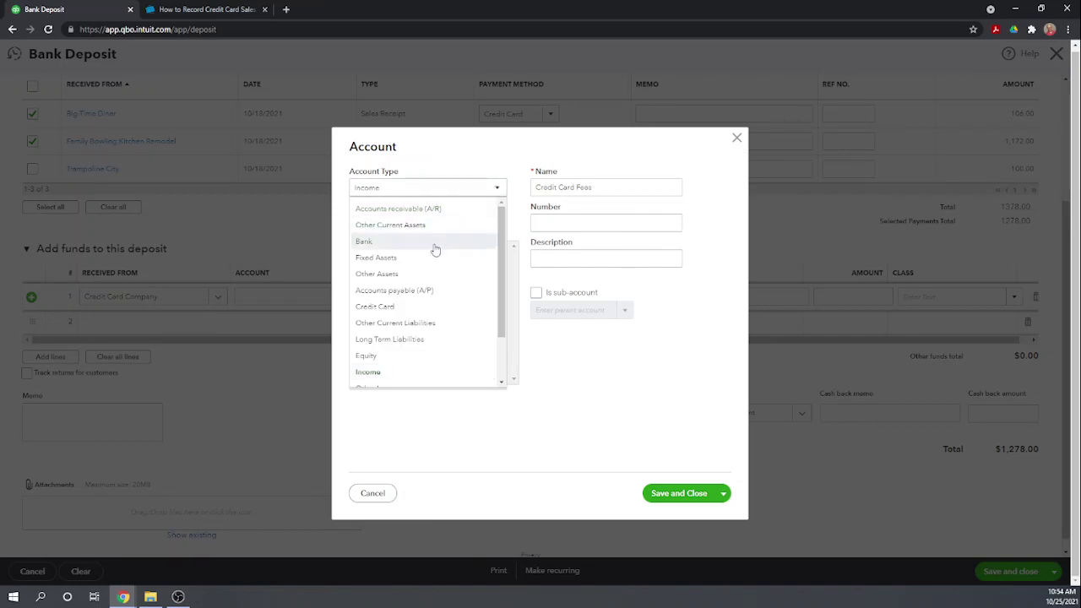
scroll(439, 370, down, 1)
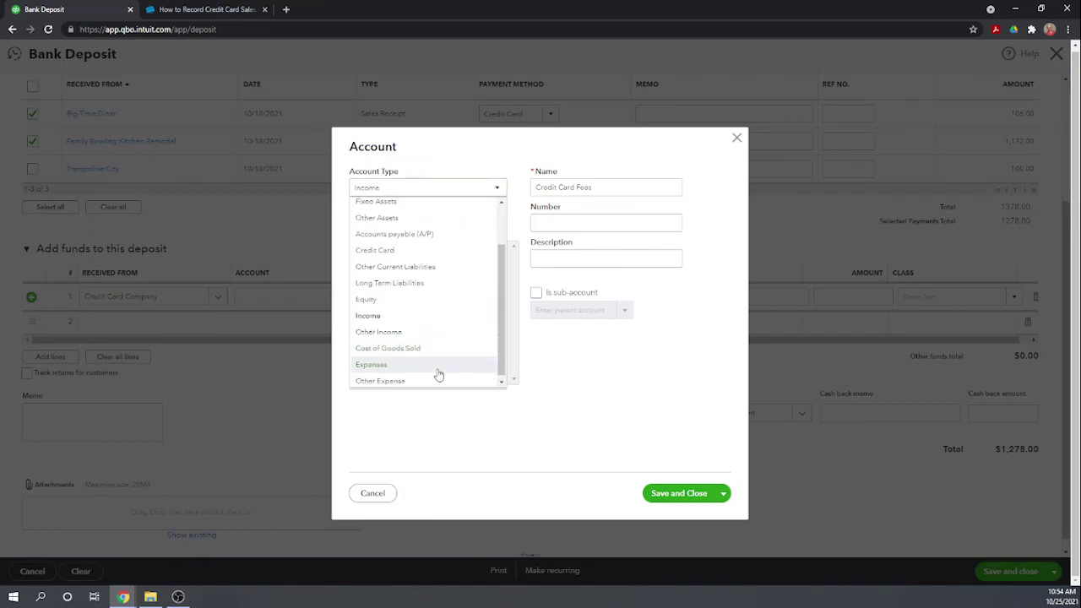
click(372, 365)
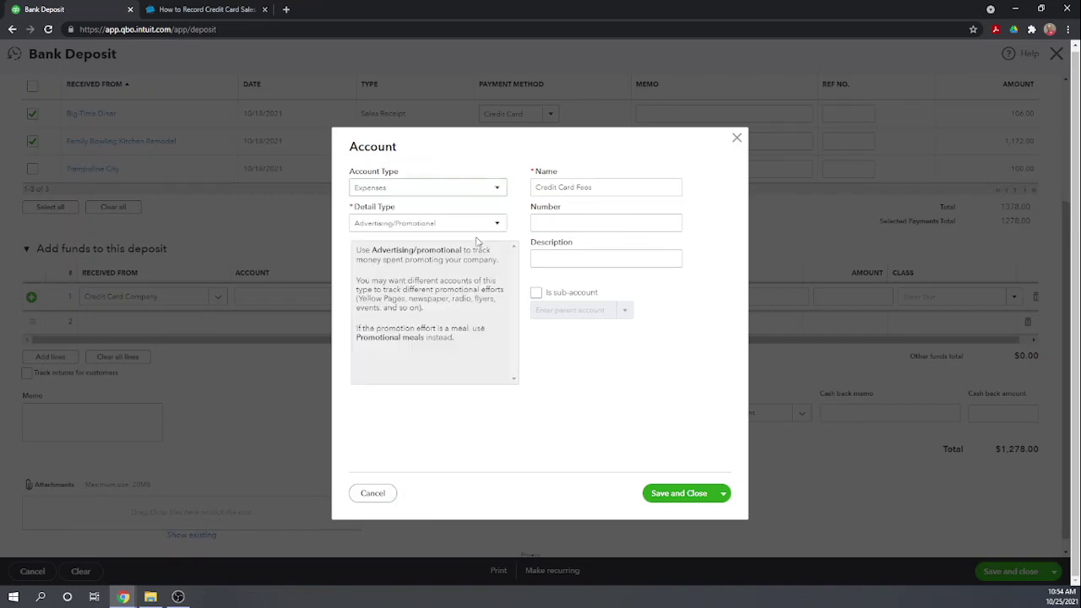
click(498, 223)
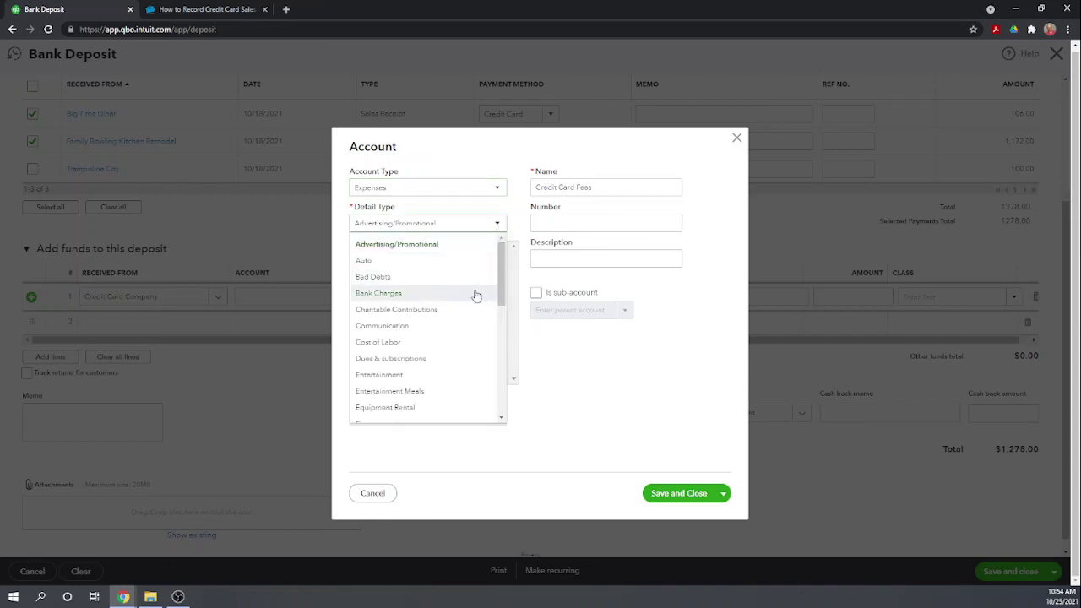
click(446, 298)
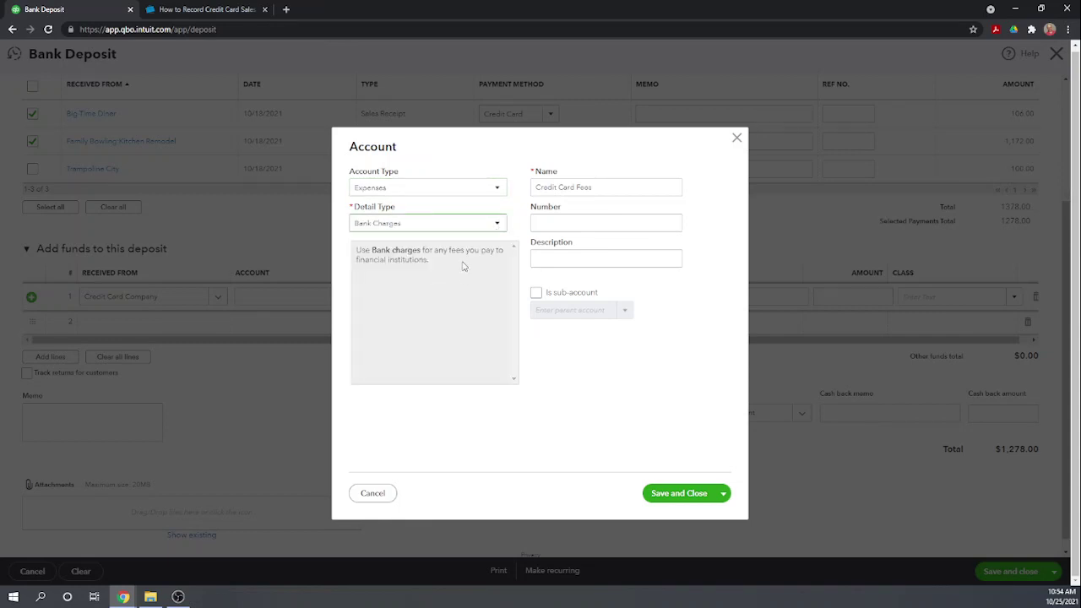
click(676, 494)
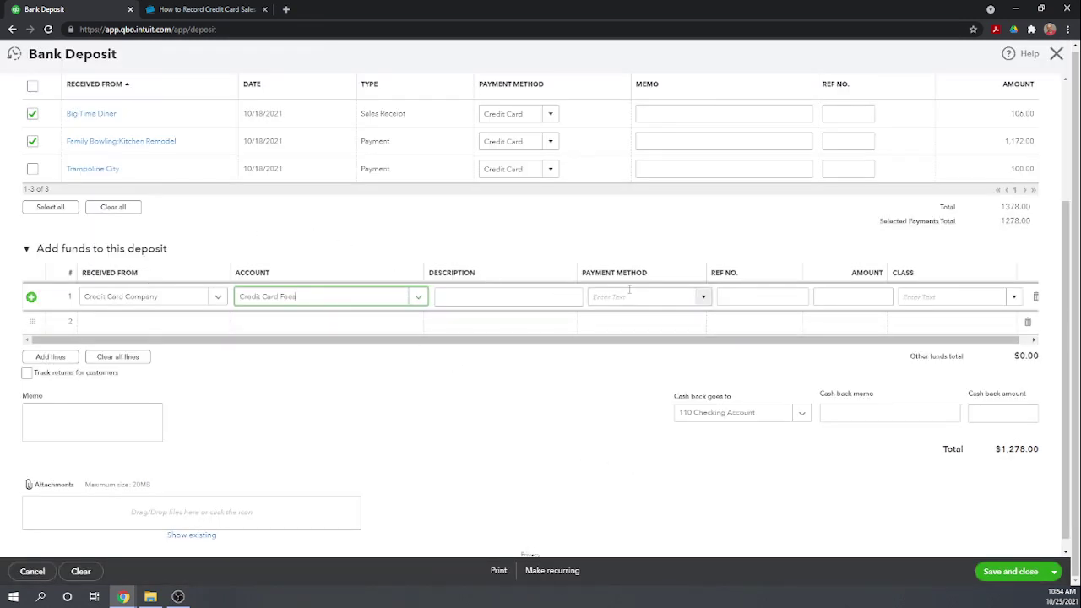
Complete the Credit Card Fees line with payment method Cash and amount -12.78, and save and close the bank deposit without a class.
click(705, 297)
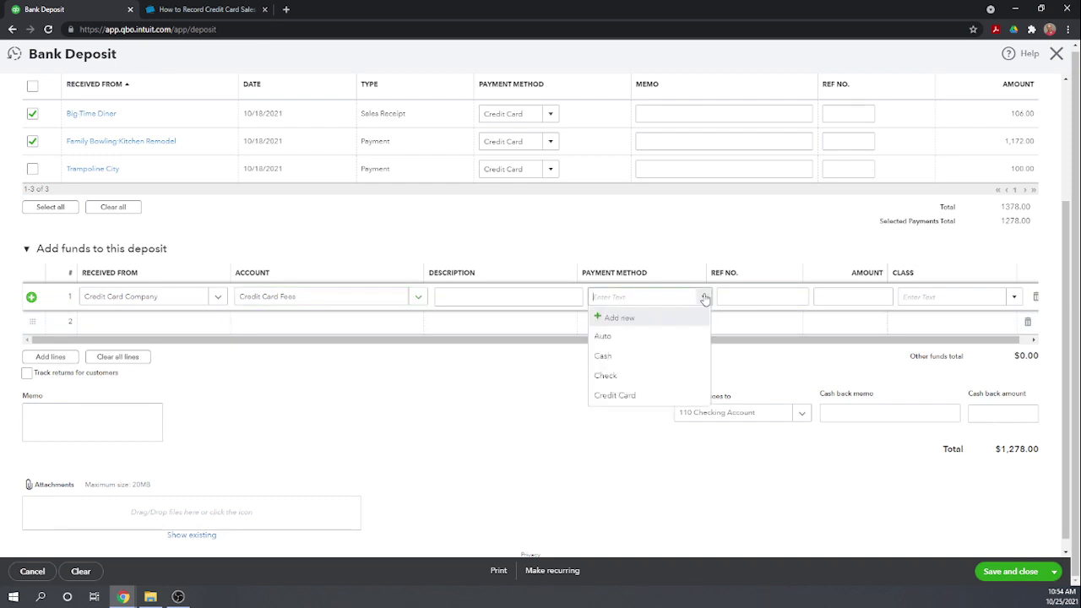
click(619, 363)
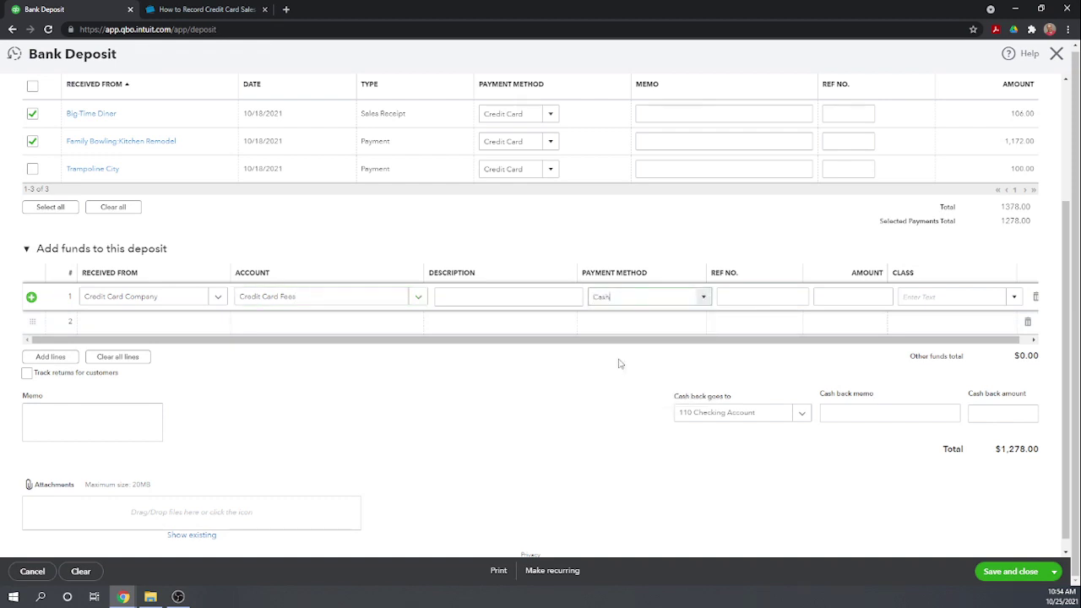
click(850, 298)
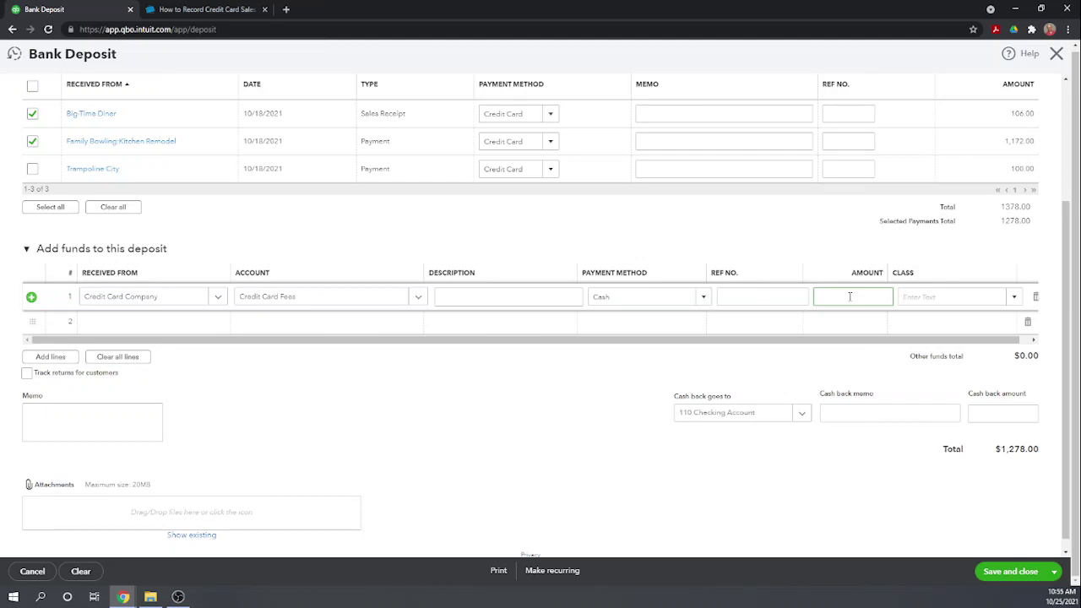
key(Return)
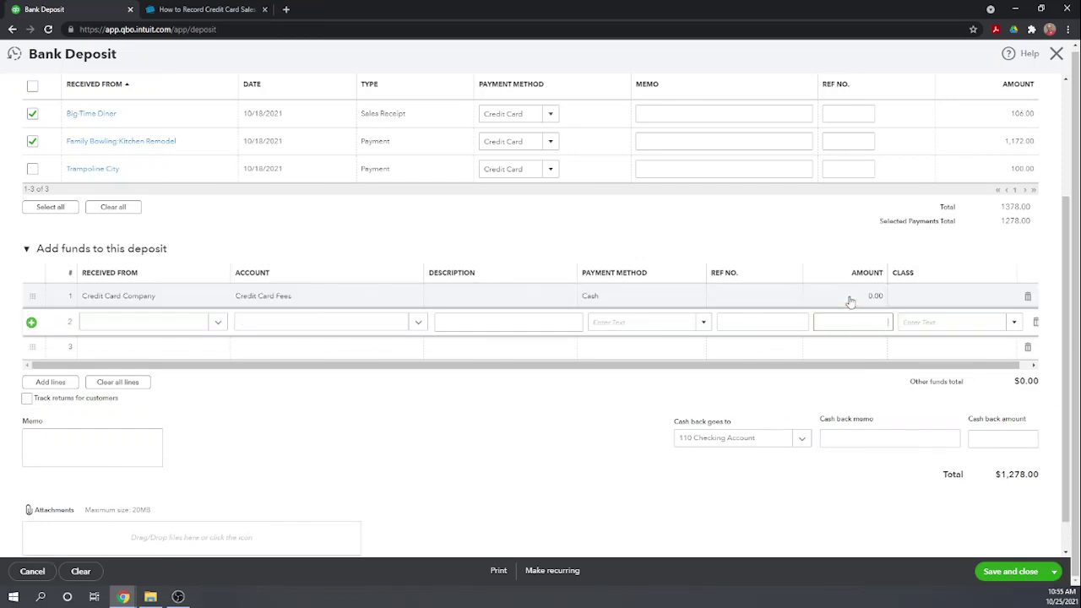
click(853, 297)
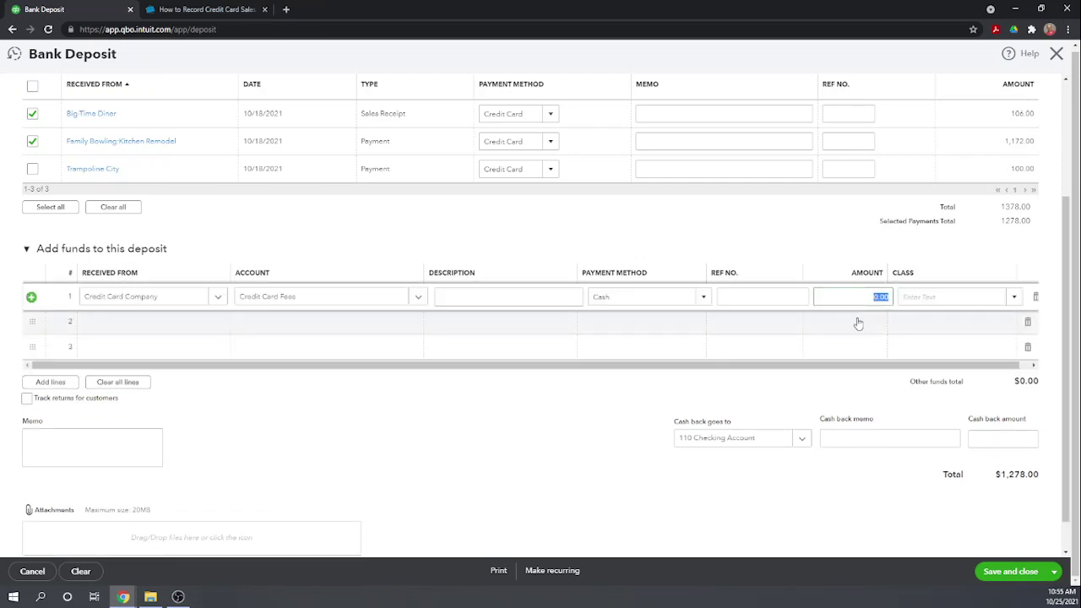
click(858, 323)
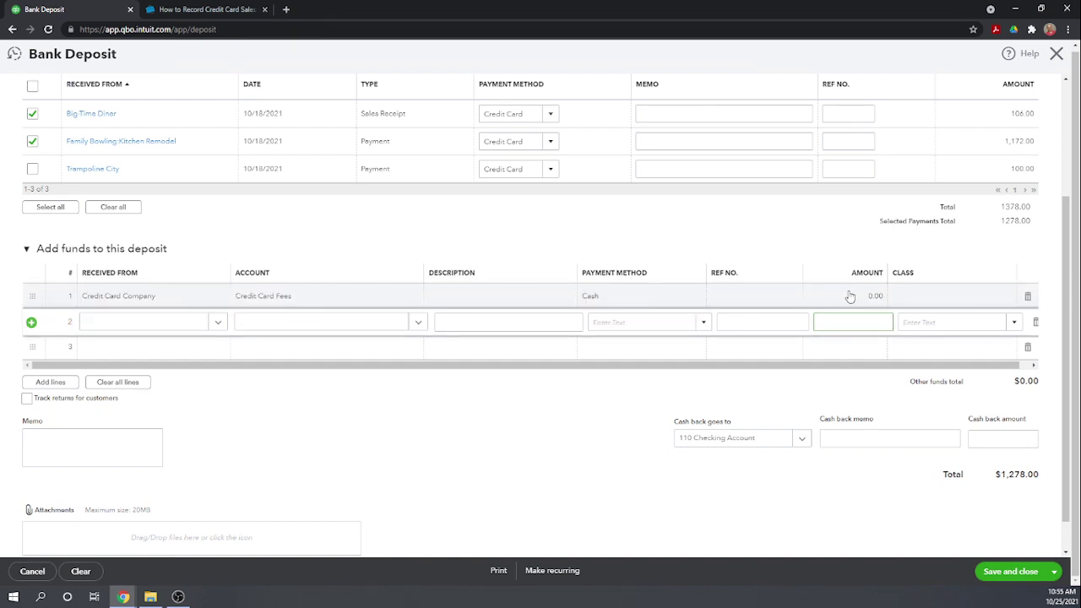
click(849, 295)
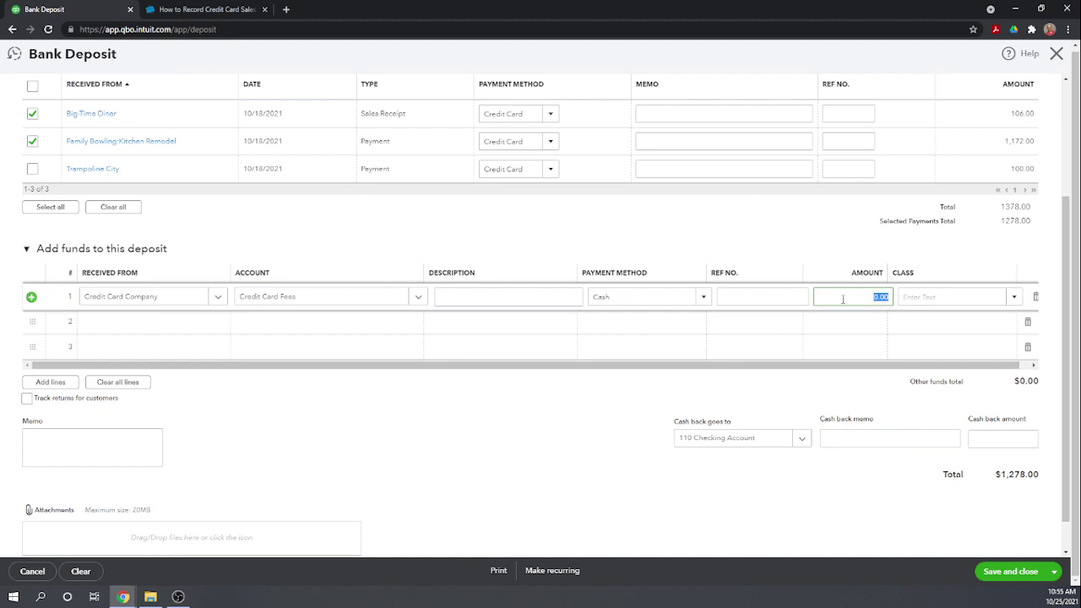
text(12.78)
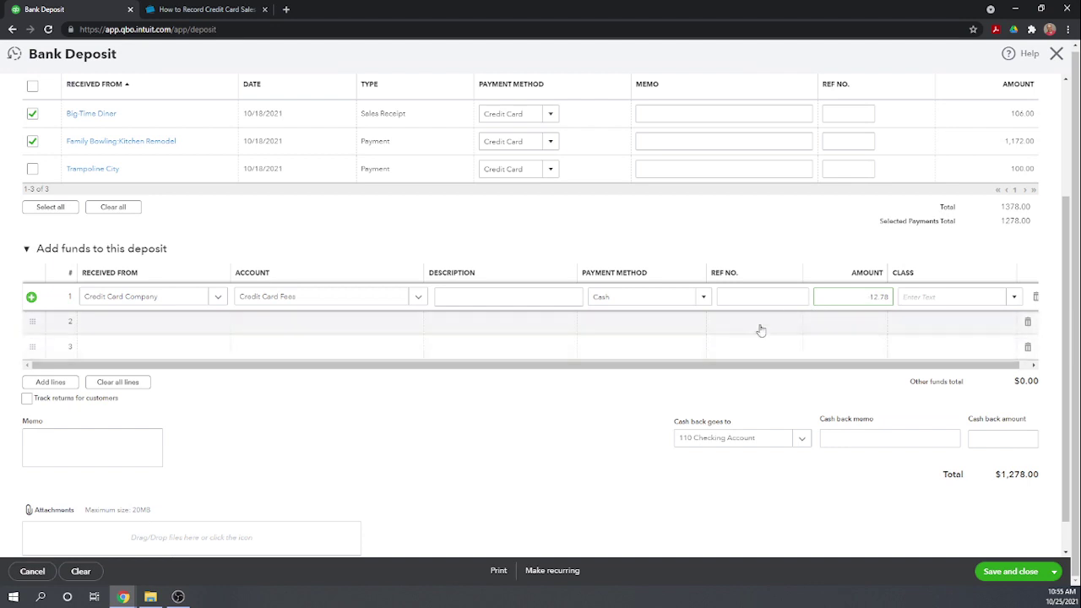
click(752, 293)
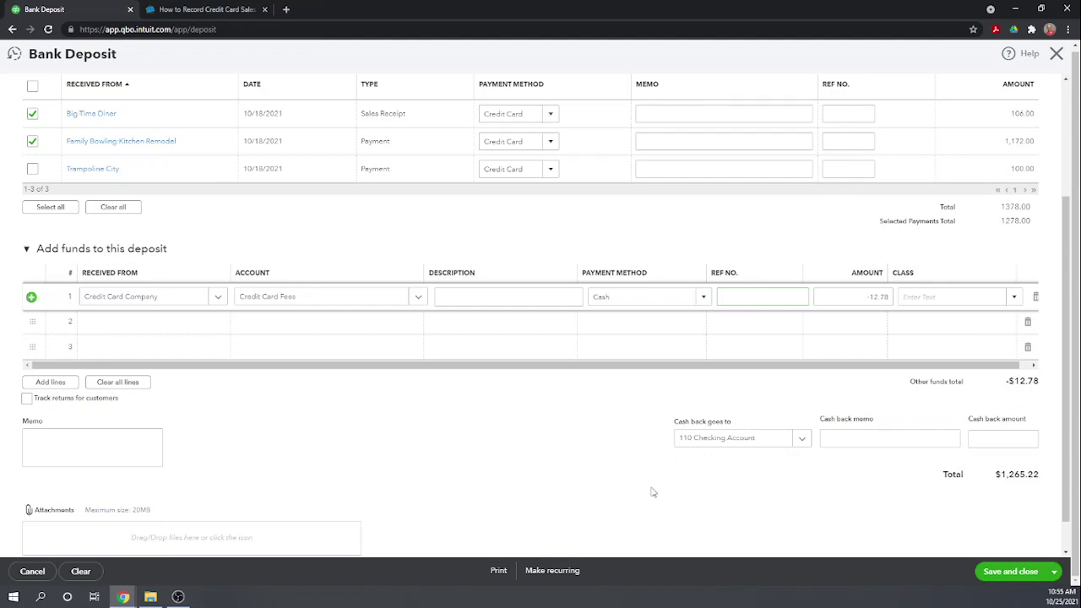
click(1008, 575)
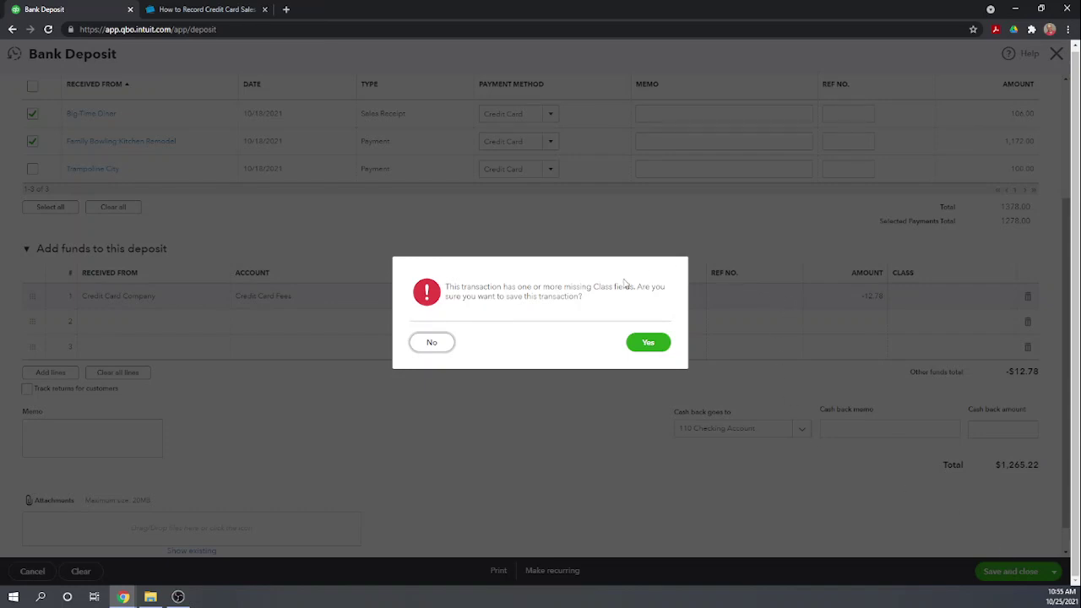
click(654, 344)
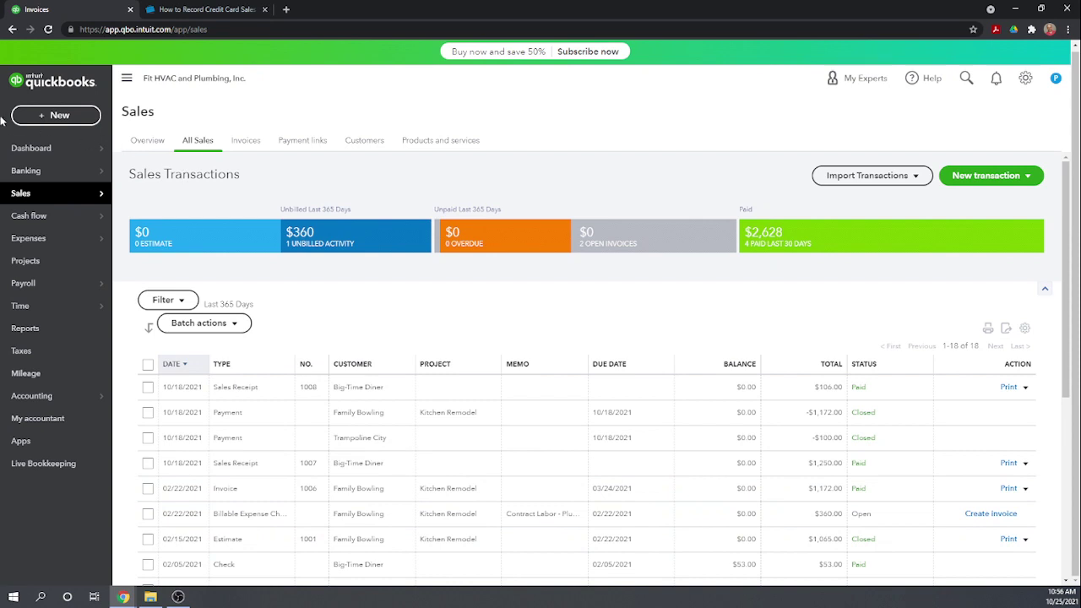
Open a new bank deposit to check which payments are still waiting for deposit, and close it without saving.
click(59, 114)
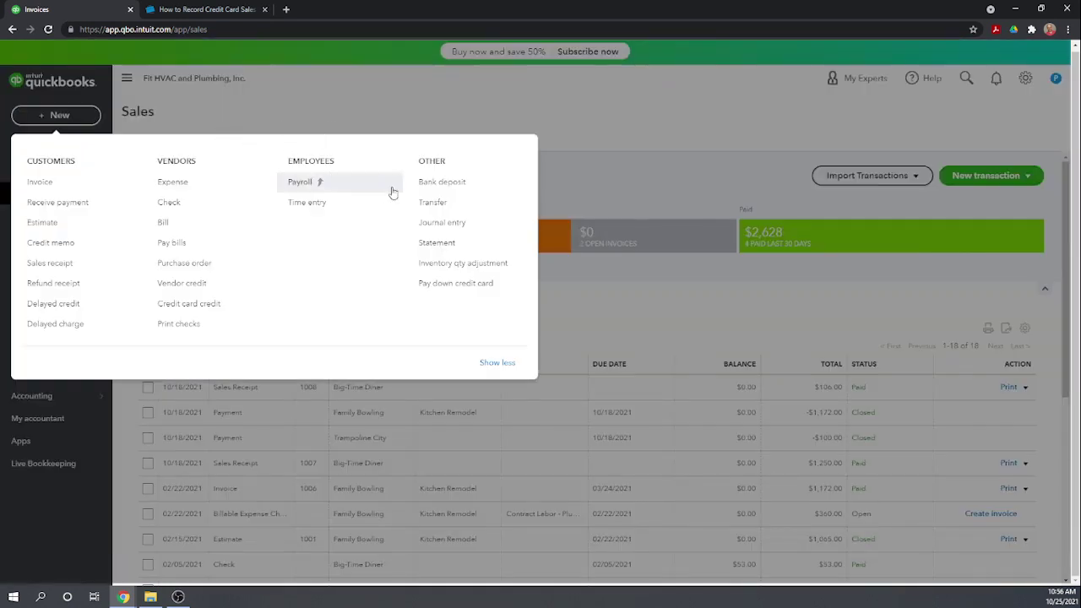
click(447, 185)
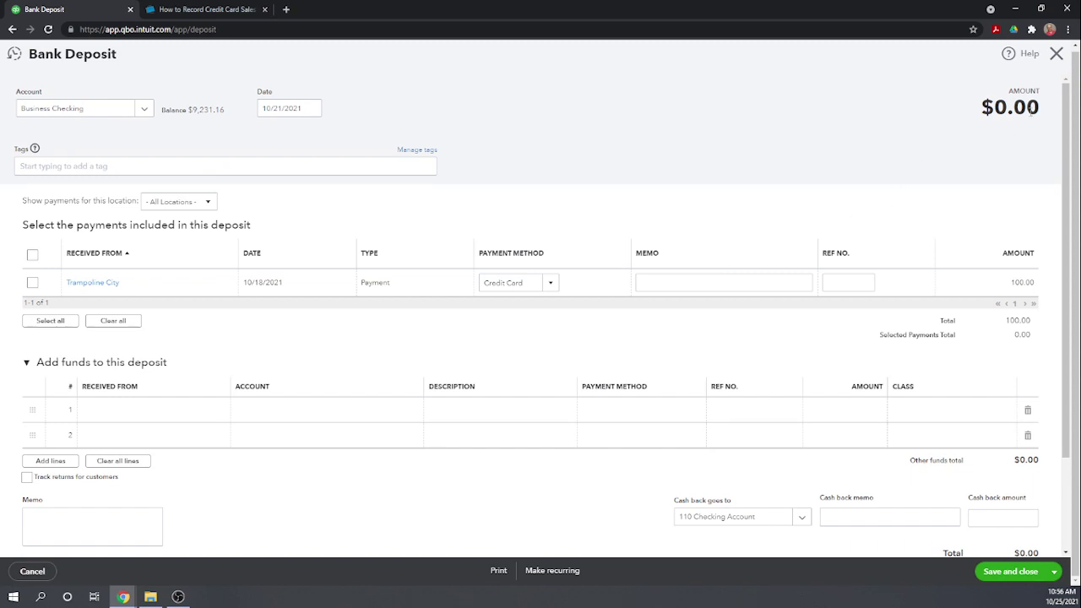
click(1058, 54)
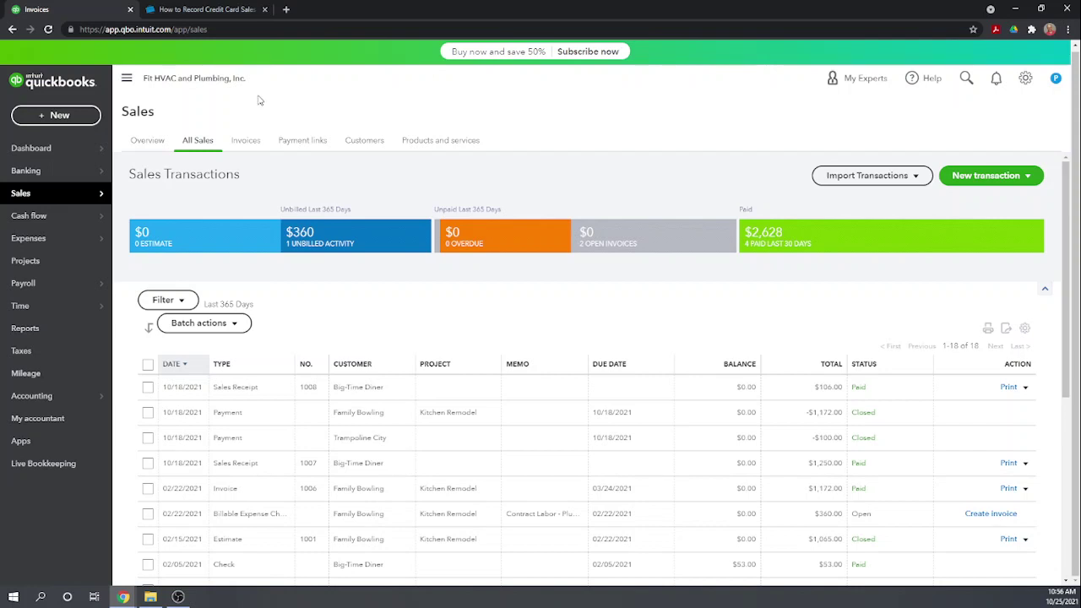
Start a new expense with Credit Card Company as the payee and 110 Checking Account as the payment account.
click(54, 117)
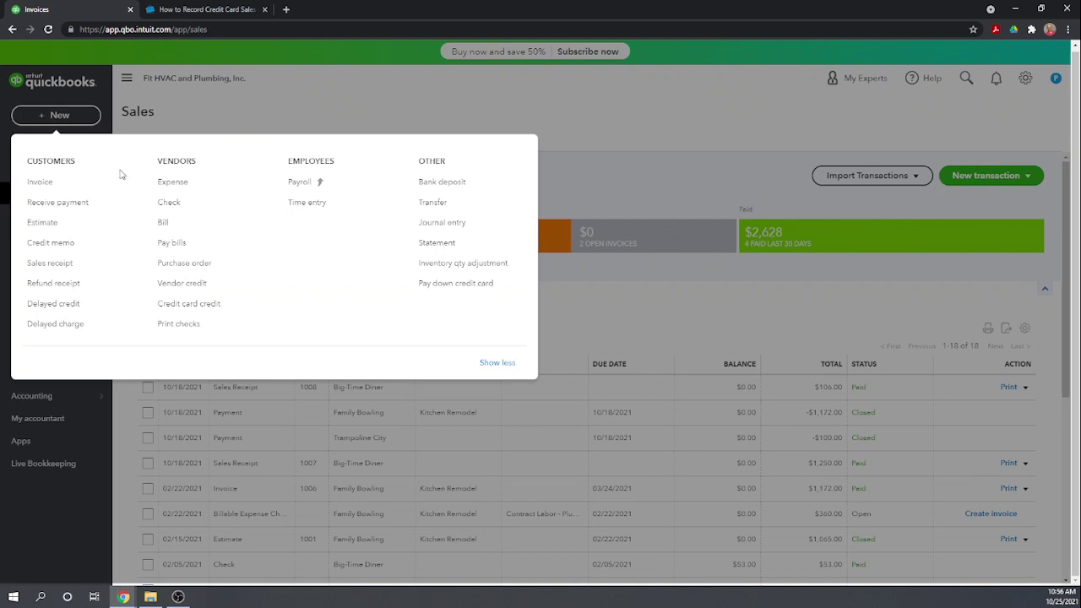
click(173, 182)
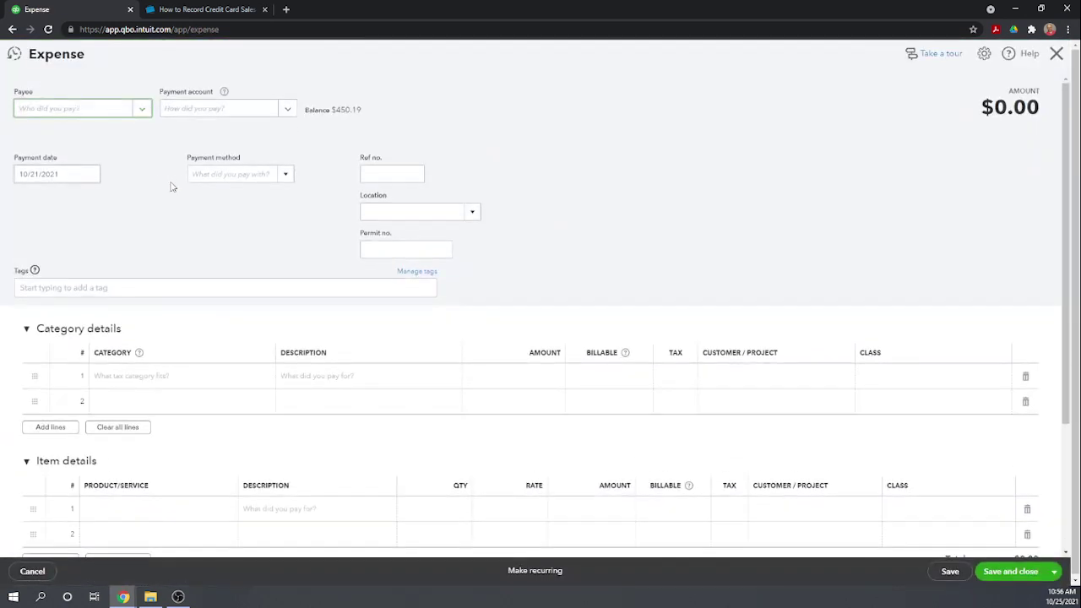
click(124, 115)
text(cred)
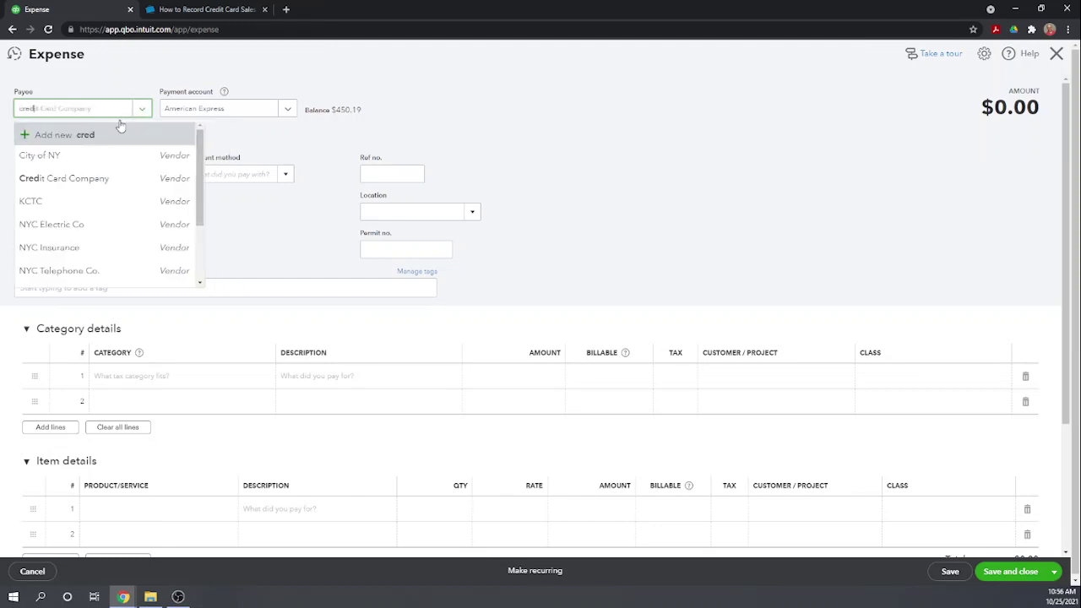
click(94, 158)
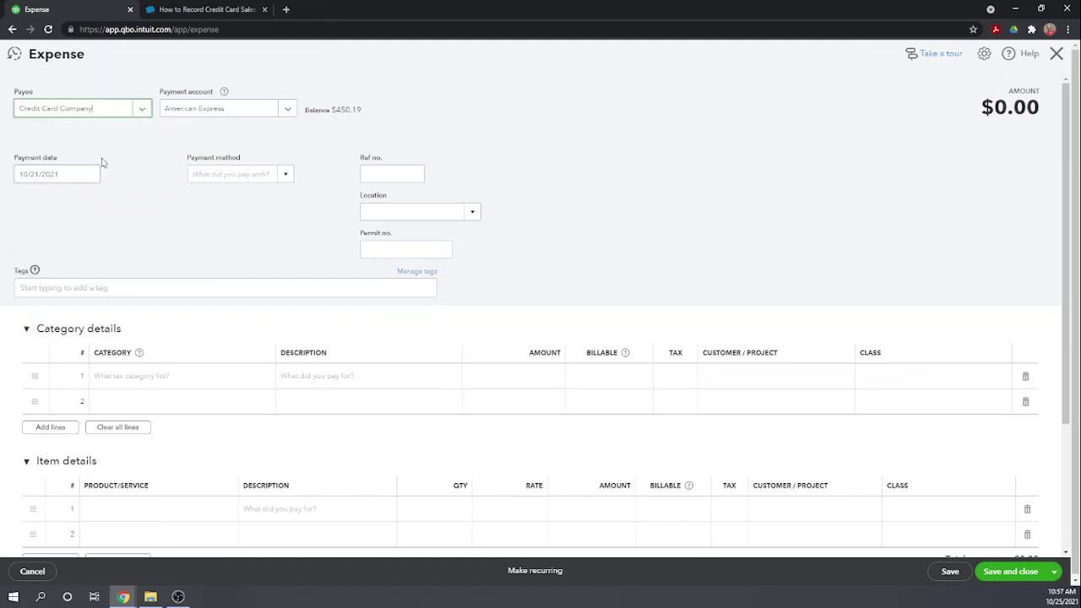
click(288, 112)
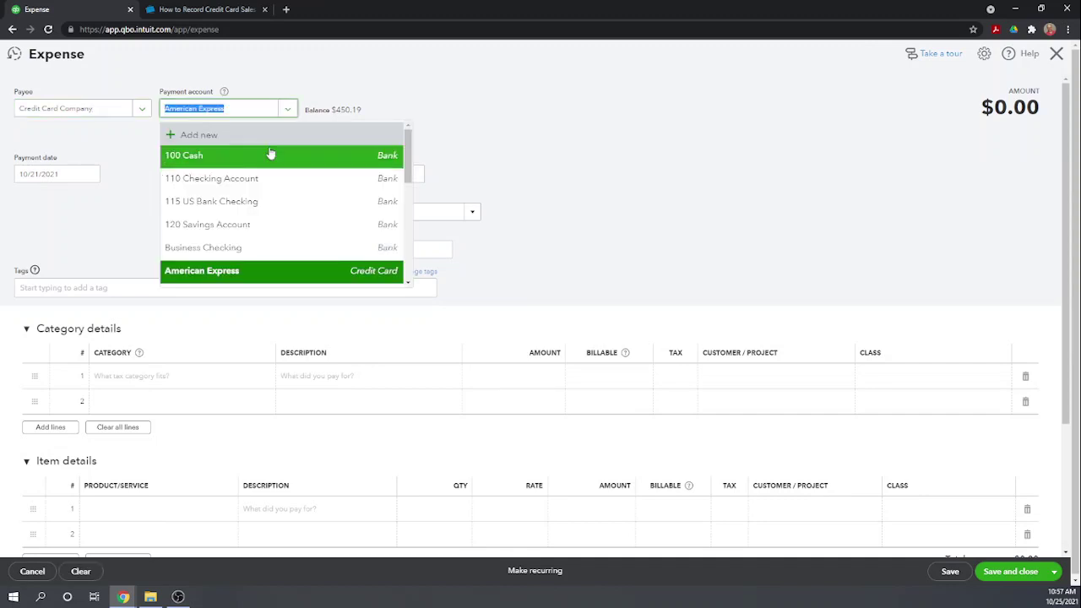
click(257, 178)
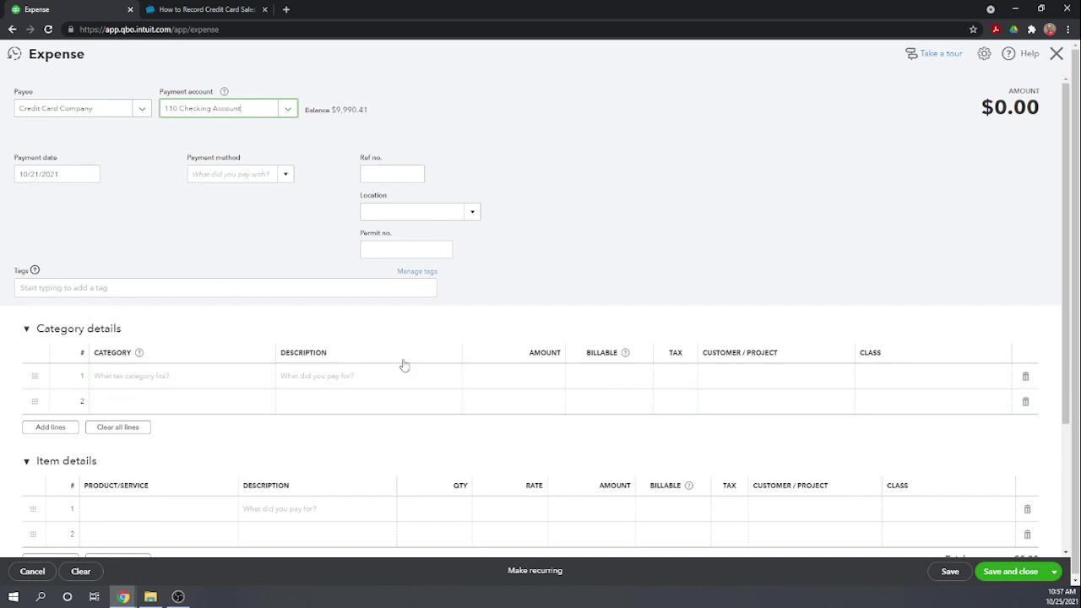
Enter a 20.00 Credit Card Fees line with class Administrative in the category details, and save and close the expense.
click(131, 376)
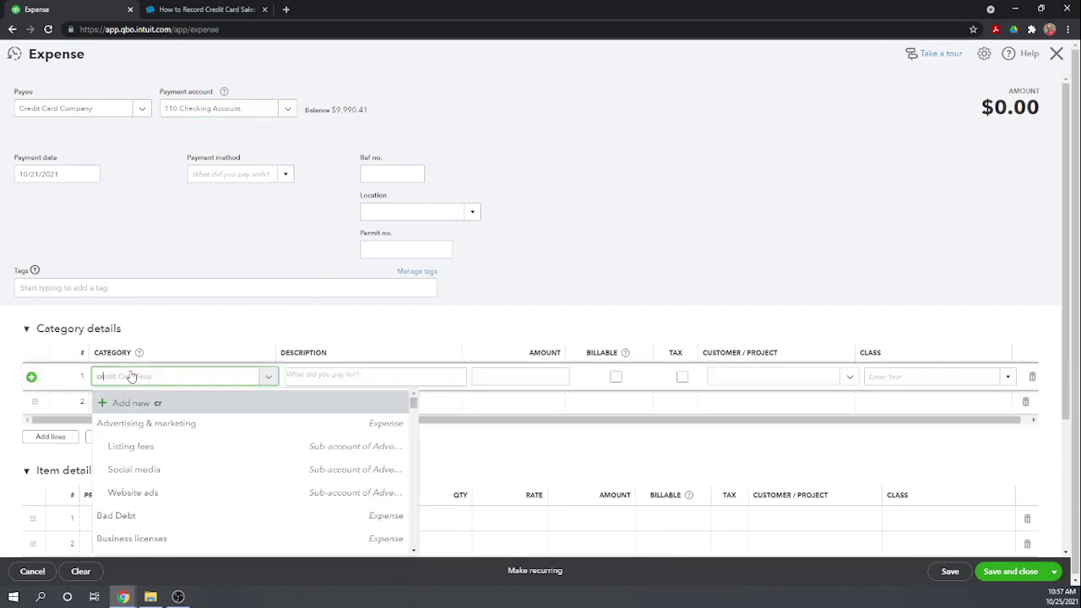
text(cred)
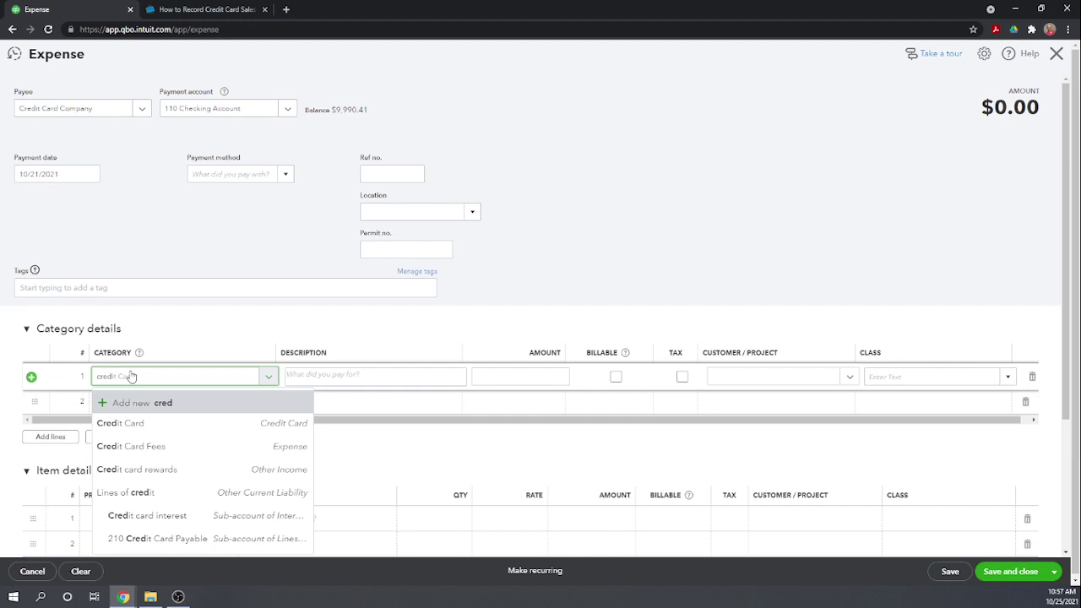
click(126, 446)
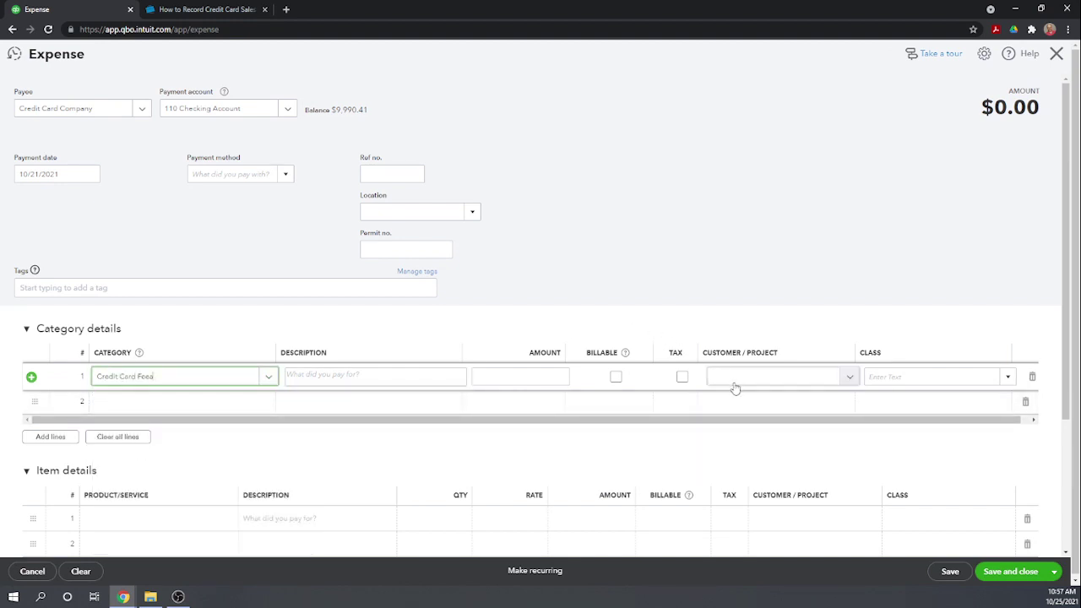
click(522, 376)
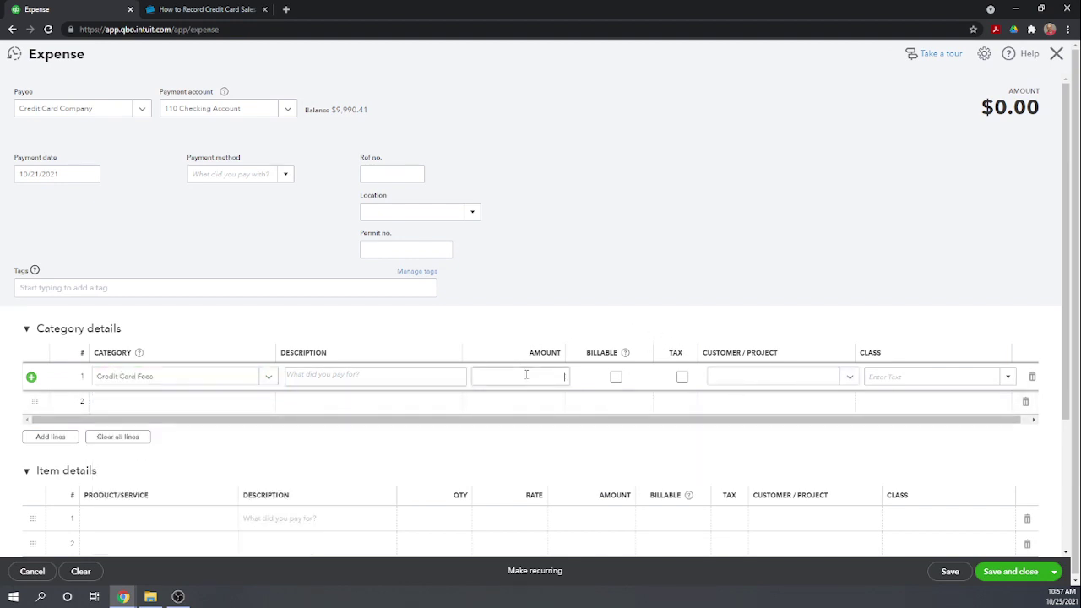
text(20)
click(866, 376)
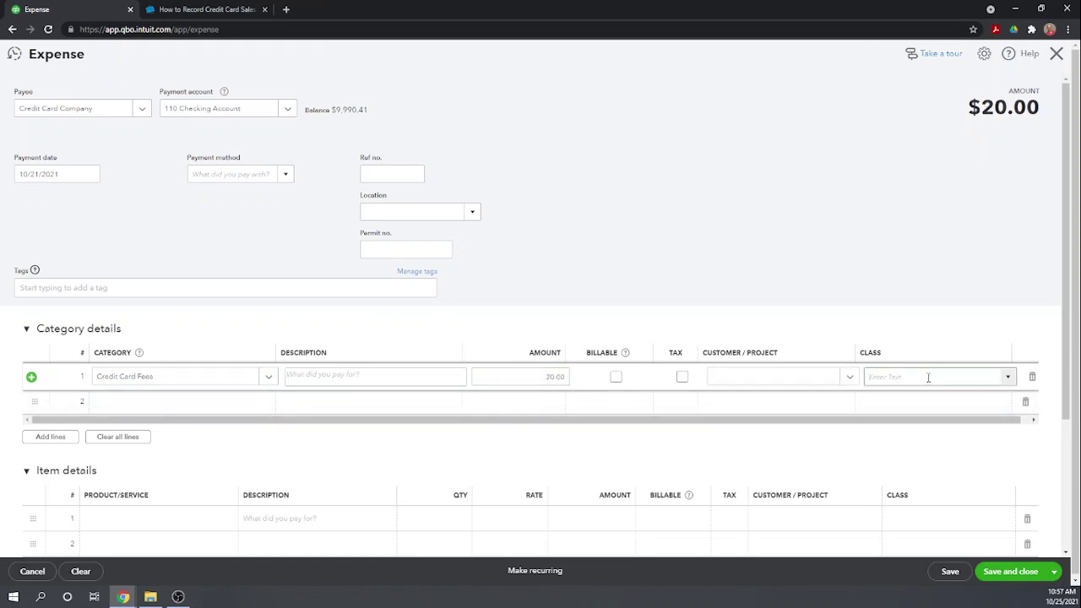
text(ad)
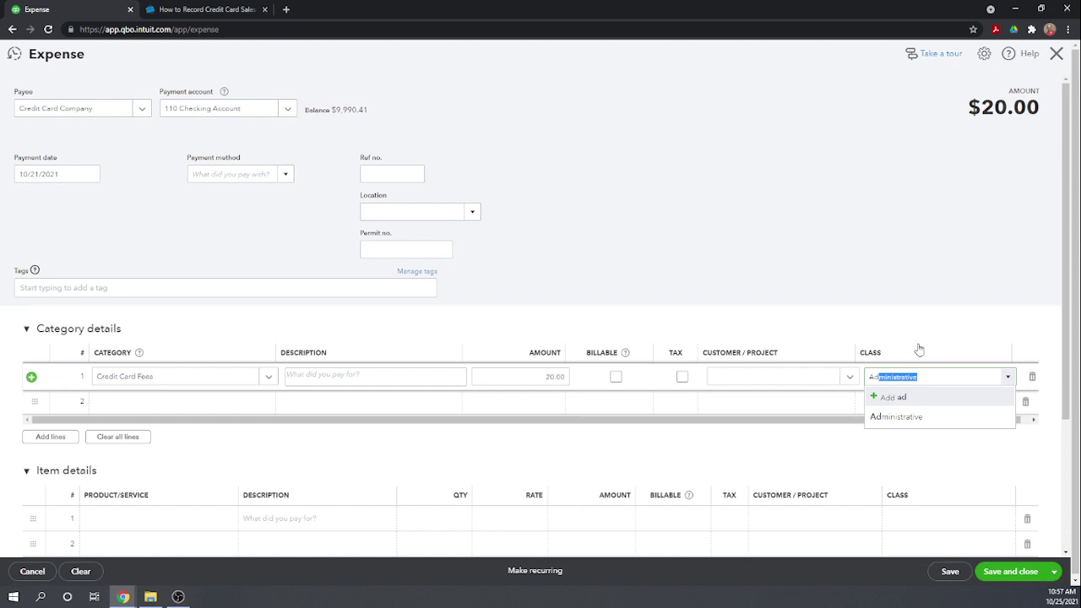
click(911, 417)
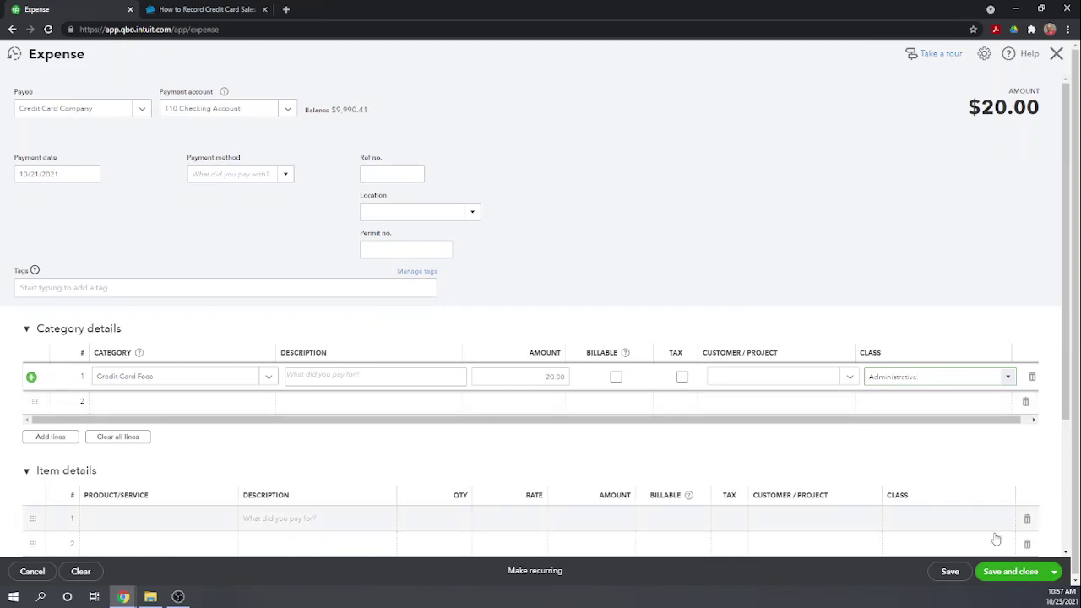
click(1013, 571)
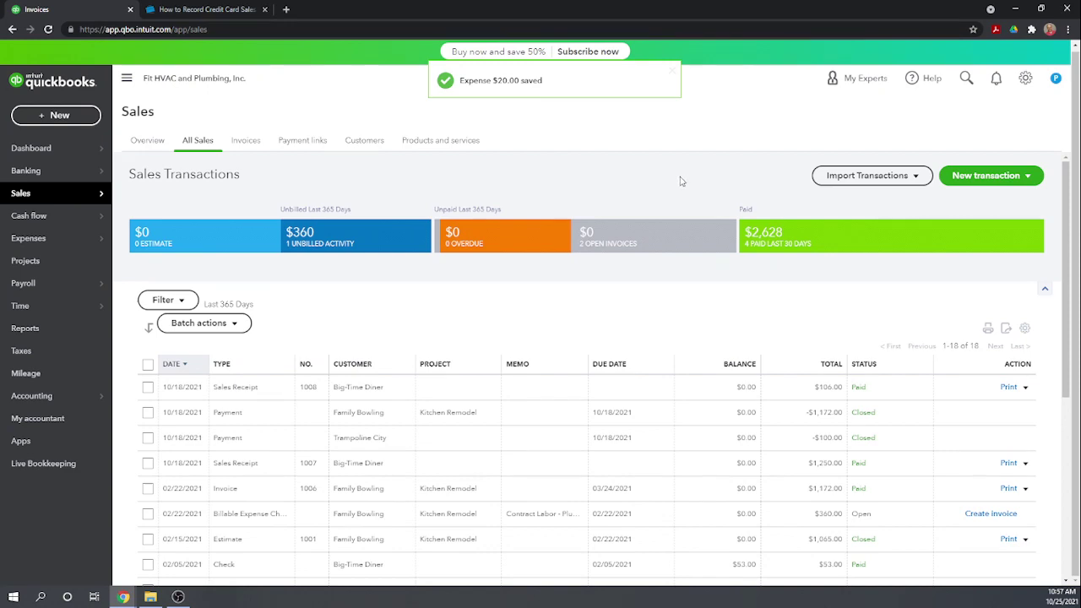
scroll(684, 178, down, 1)
scroll(685, 178, up, 1)
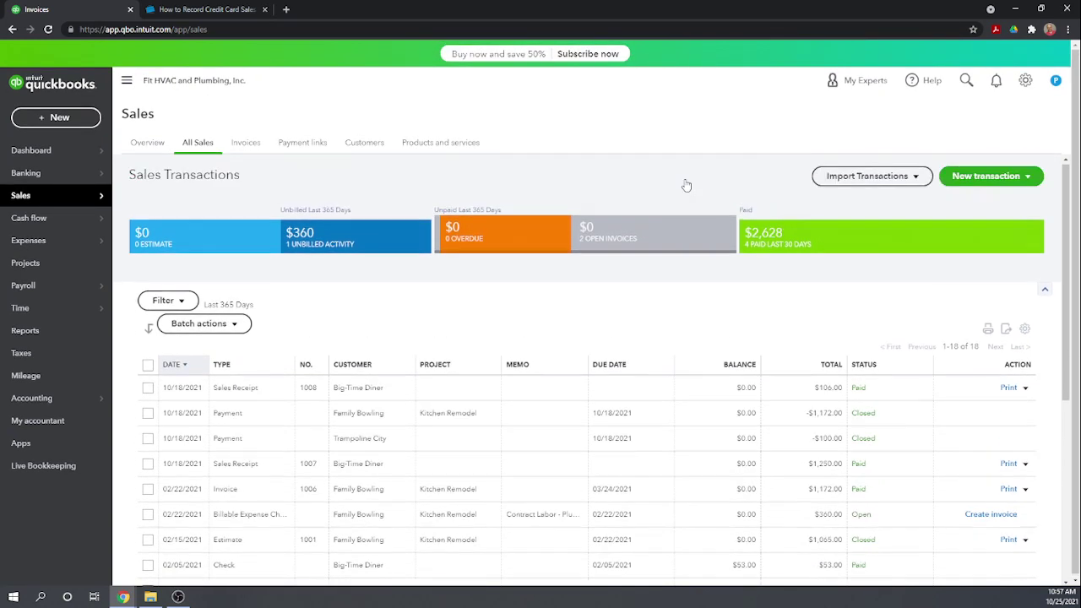